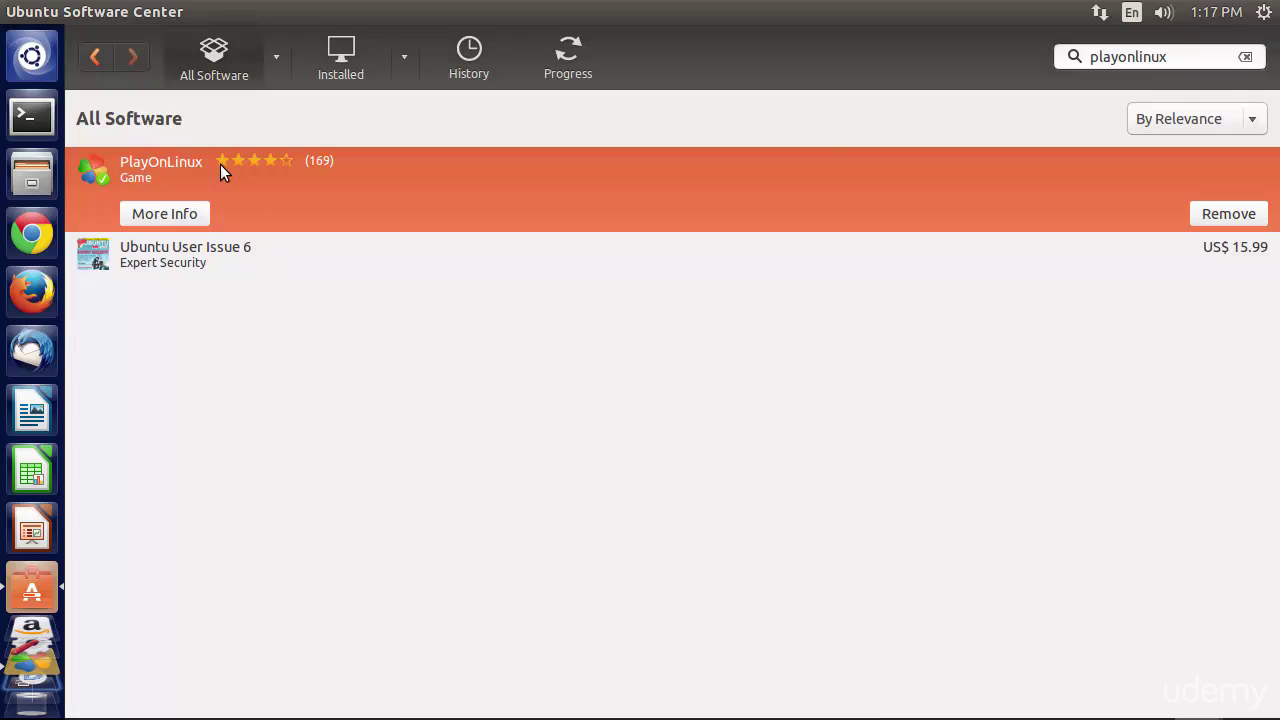
- Select the existing 'playonlinux' query in the Ubuntu Software Center search box
left_click(1149, 58)
left_click_drag(1177, 57, 1050, 58)
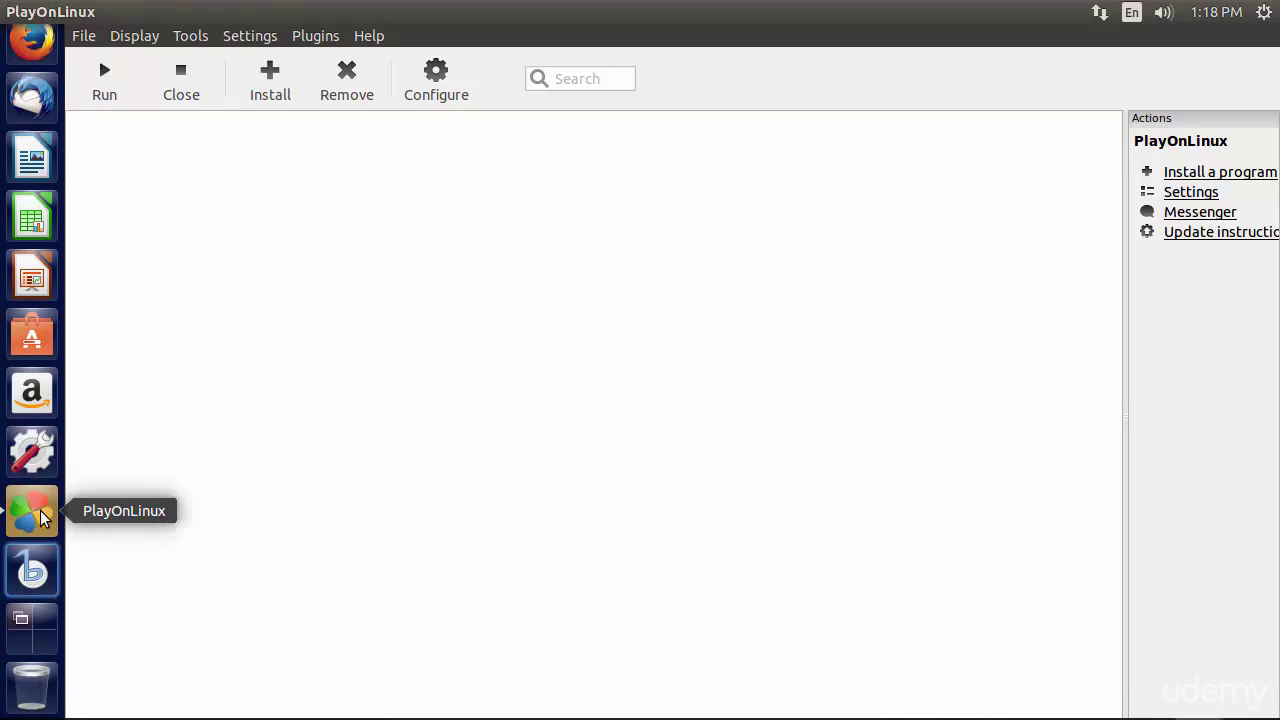
left_click(30, 60)
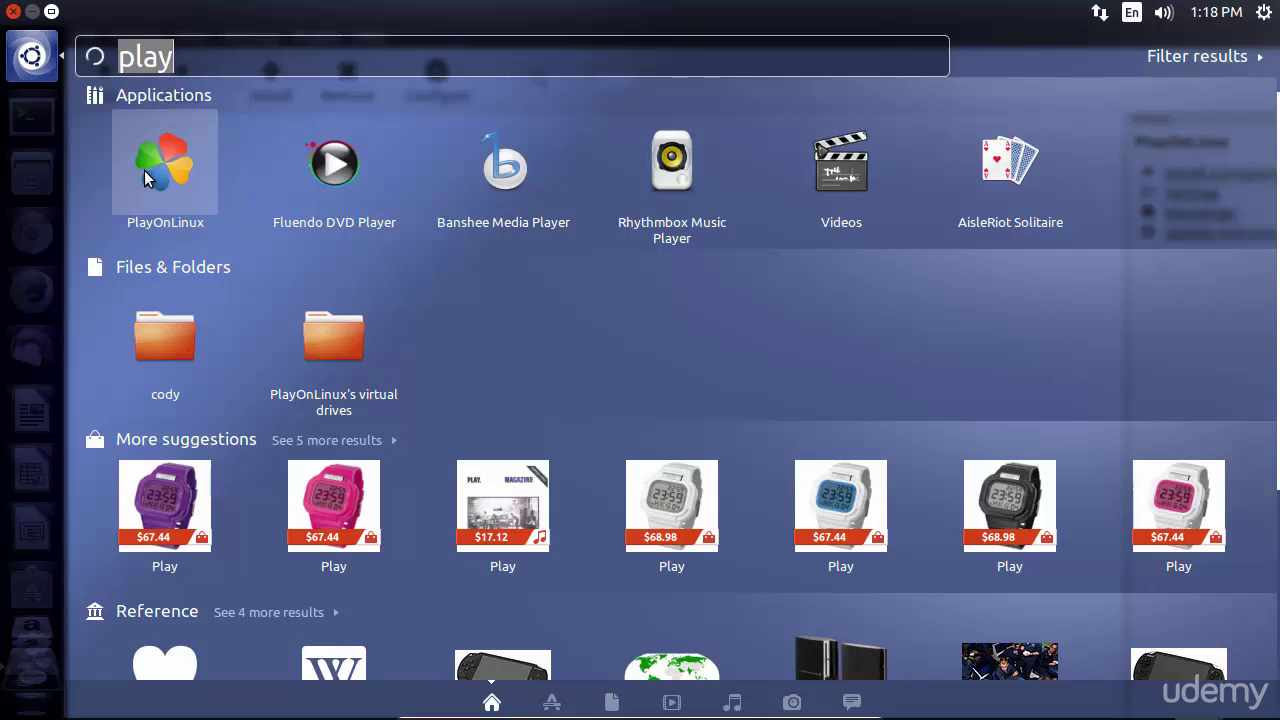
mouse_move(156, 162)
left_mouse_down()
mouse_move(46, 176)
mouse_move(177, 170)
left_mouse_up()
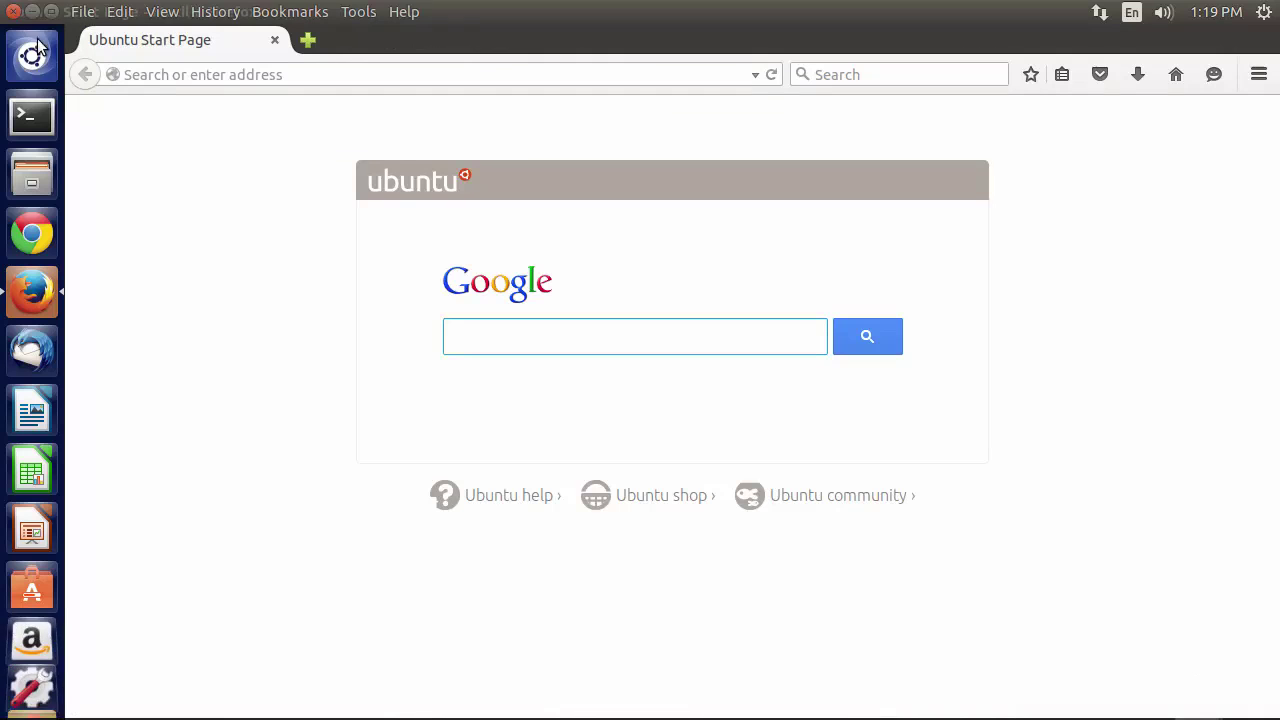
left_click(20, 665)
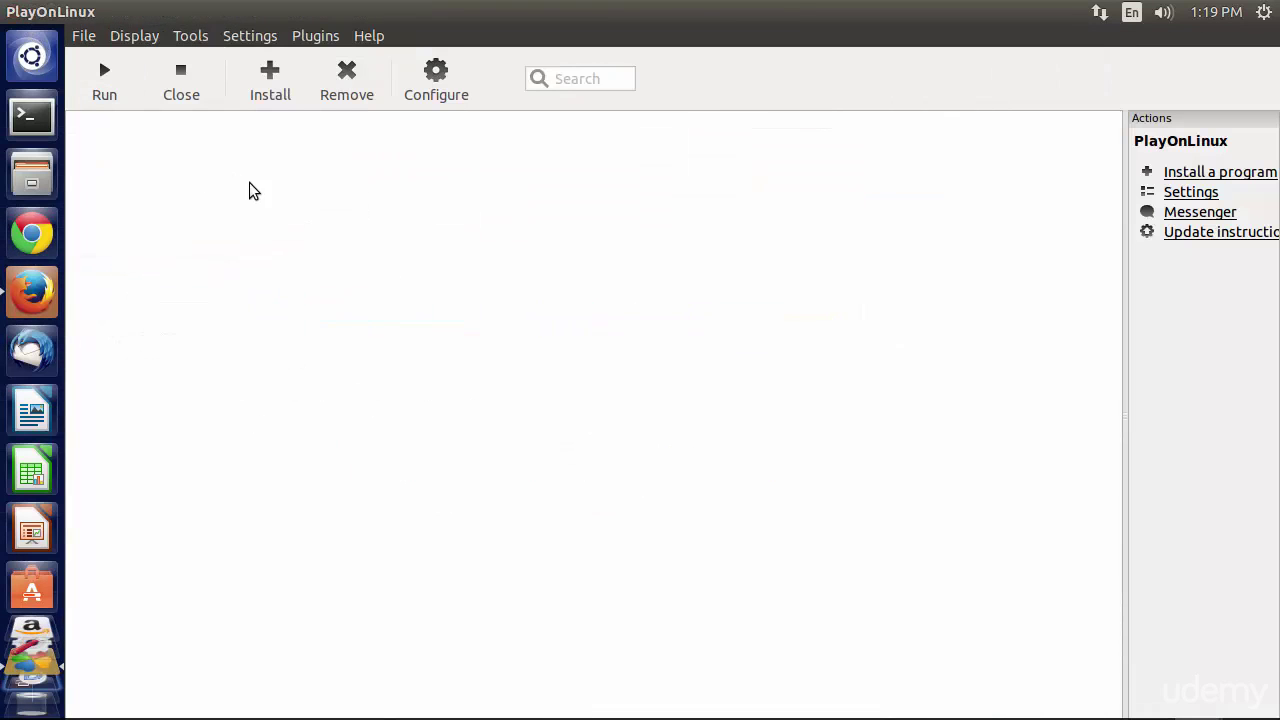
- Search PlayOnLinux's install menu for 'itunes' and select iTunes 10
left_click(278, 82)
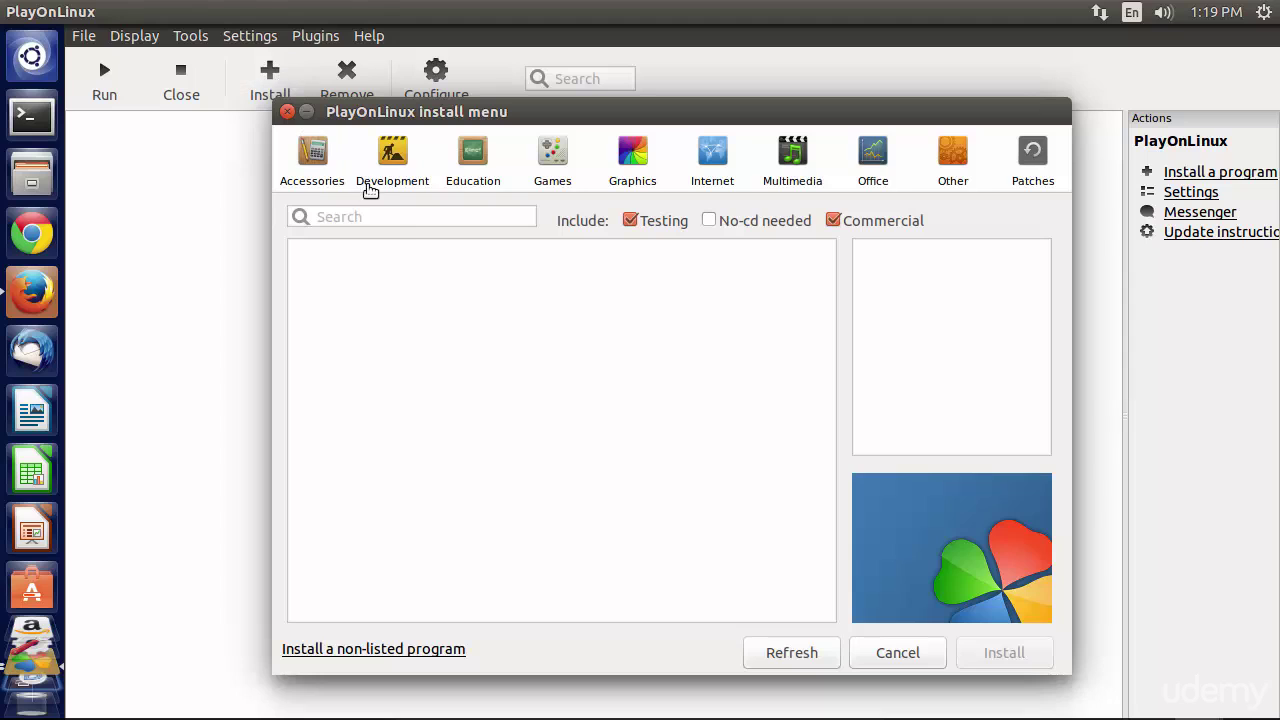
left_click(395, 218)
type("itunes")
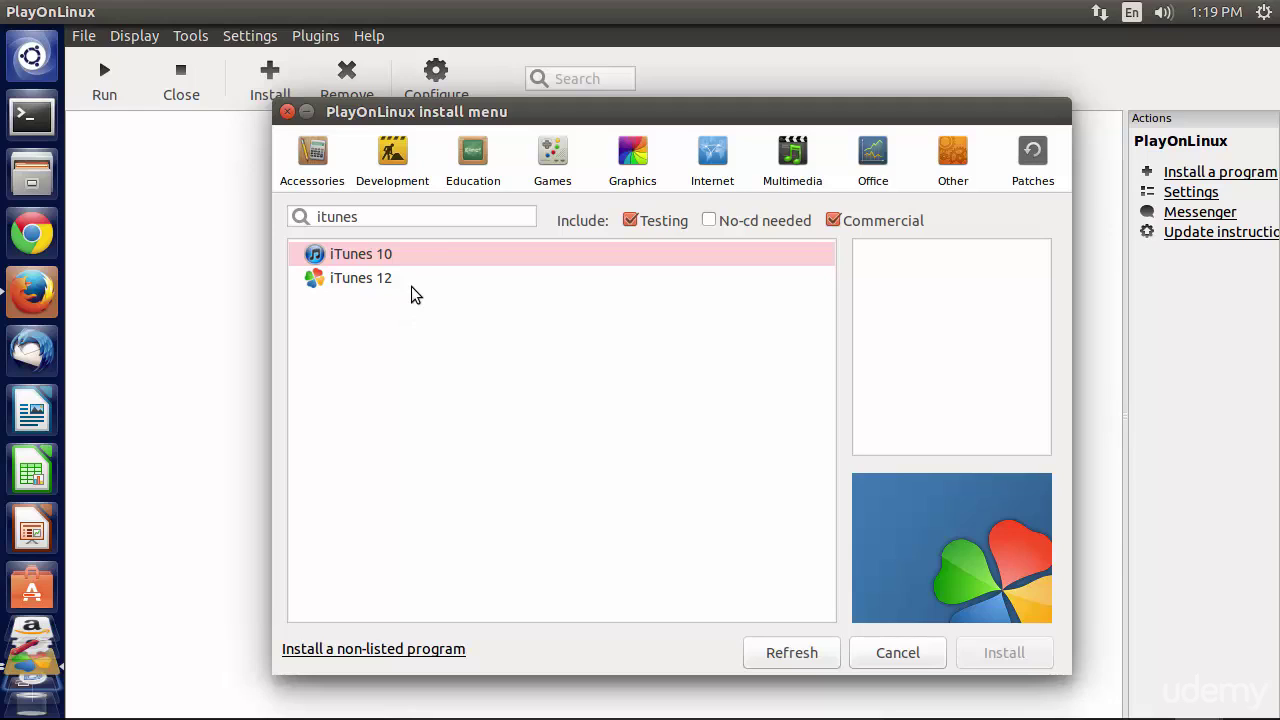
left_click(425, 265)
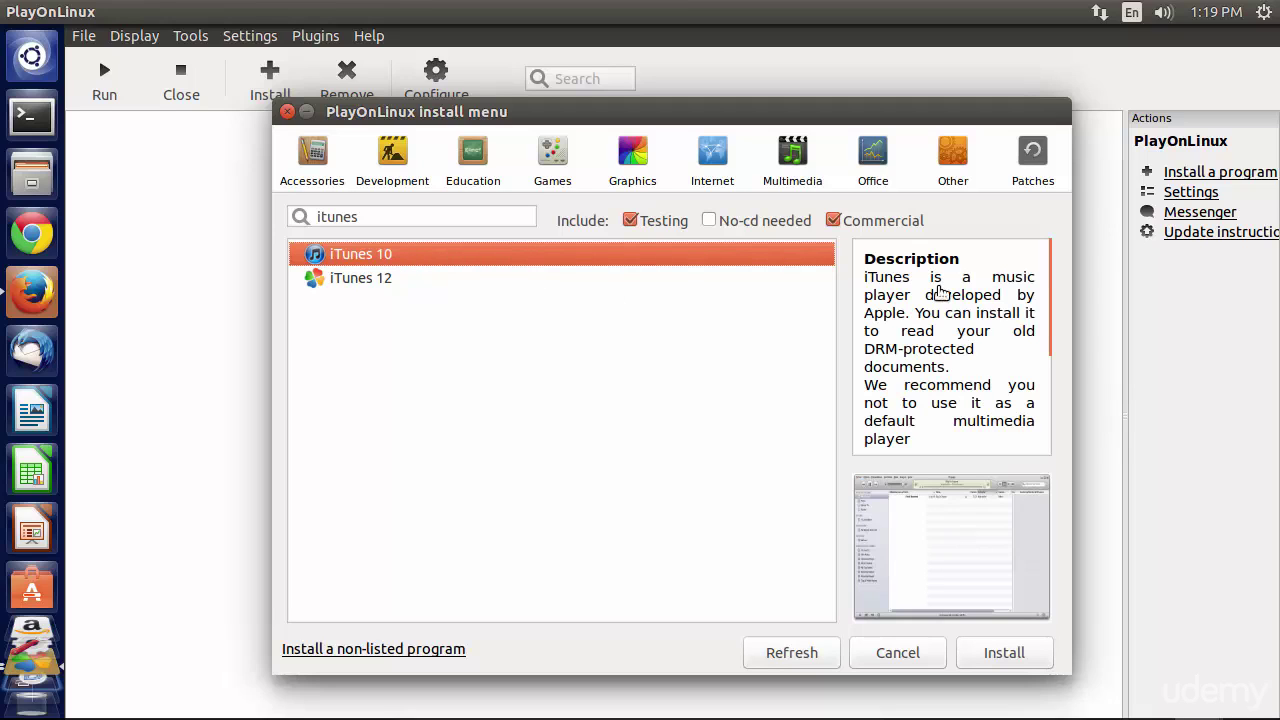
- Read the iTunes 10 tested versions, note the 64-bit limitation, and cancel the install menu
mouse_move(1056, 270)
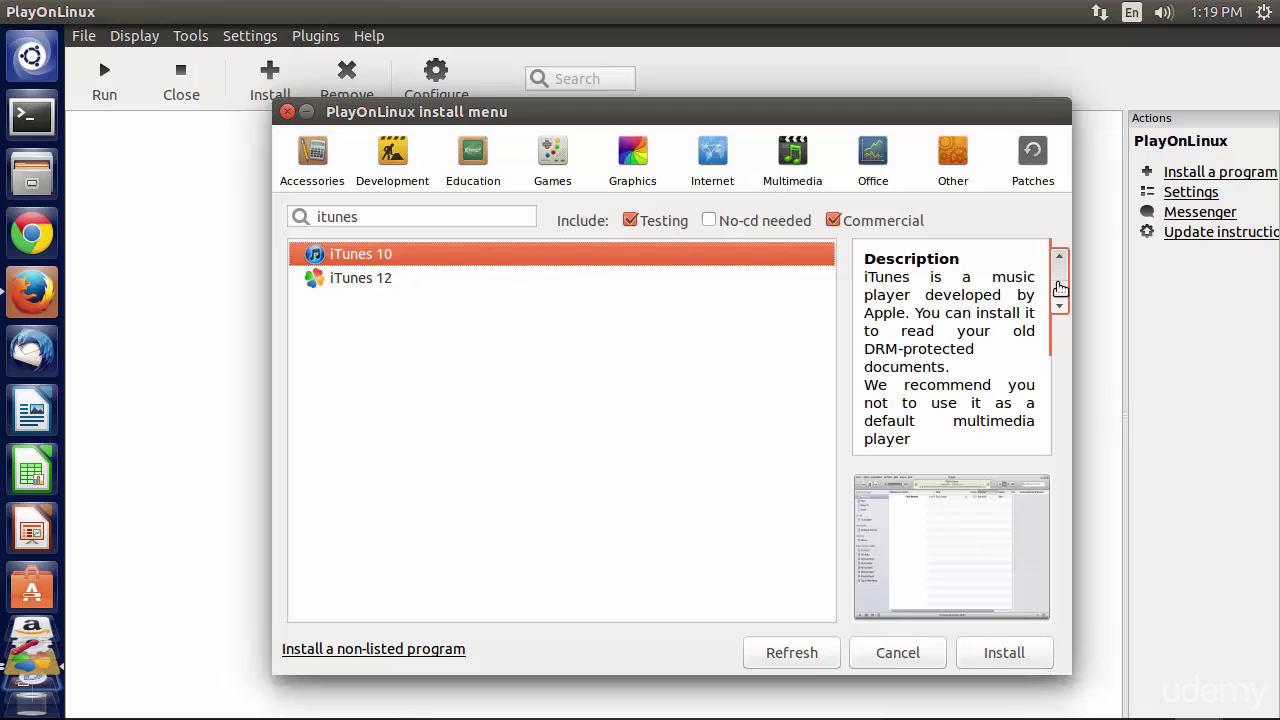
left_click_drag(1060, 288, 1068, 400)
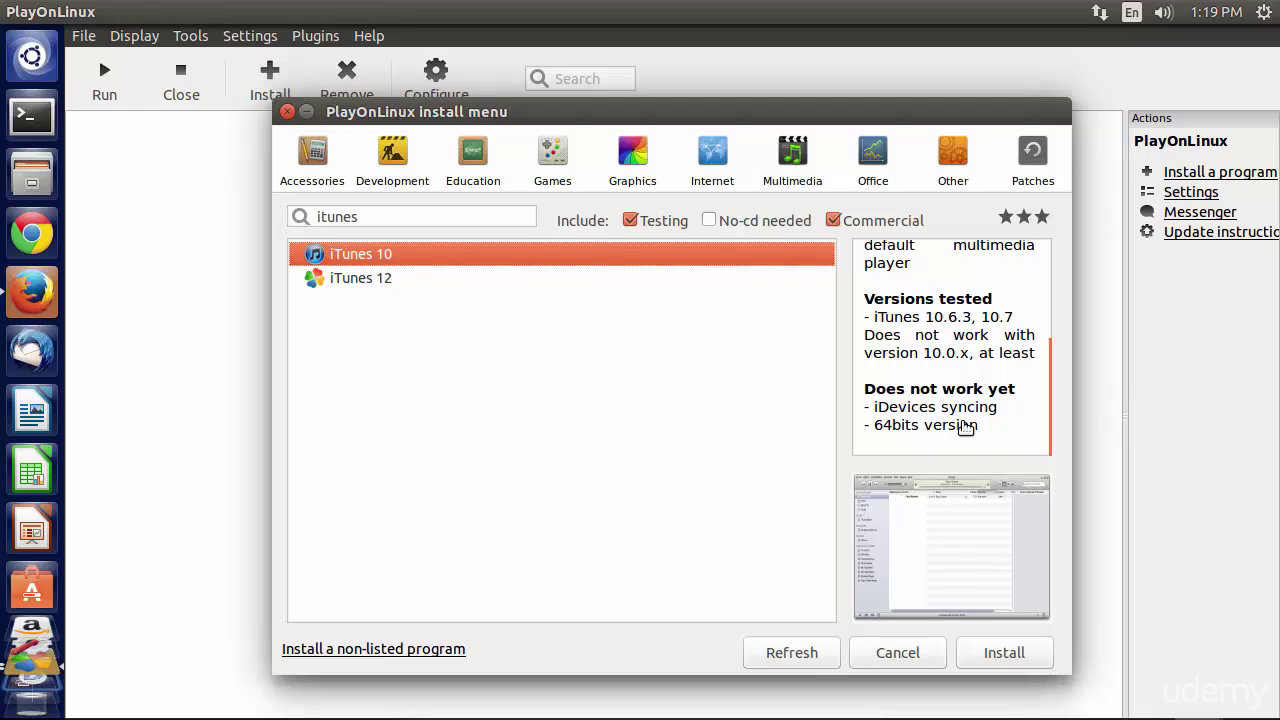
left_click_drag(1003, 434, 868, 438)
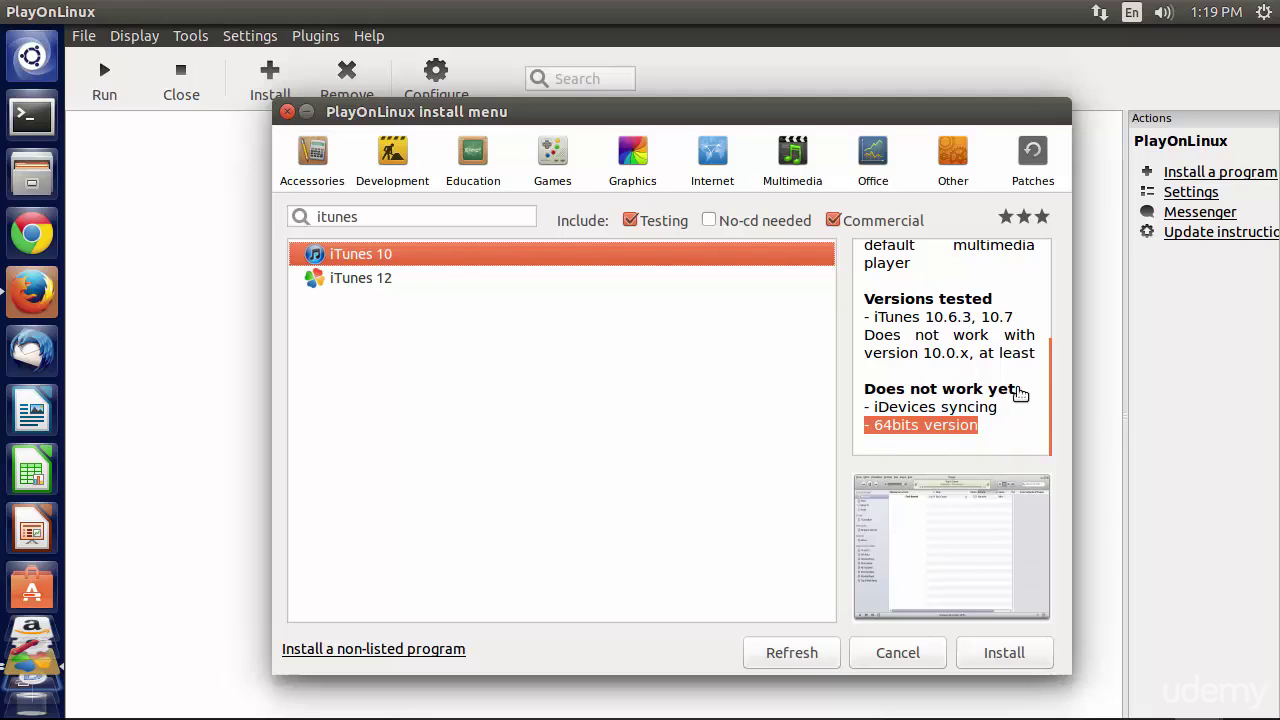
left_click_drag(1060, 377, 1057, 423)
left_click(918, 652)
- Search the web for 'itunes 10 download' in Firefox and open the 'iTunes 10.3.1 - Apple' result
left_click(45, 293)
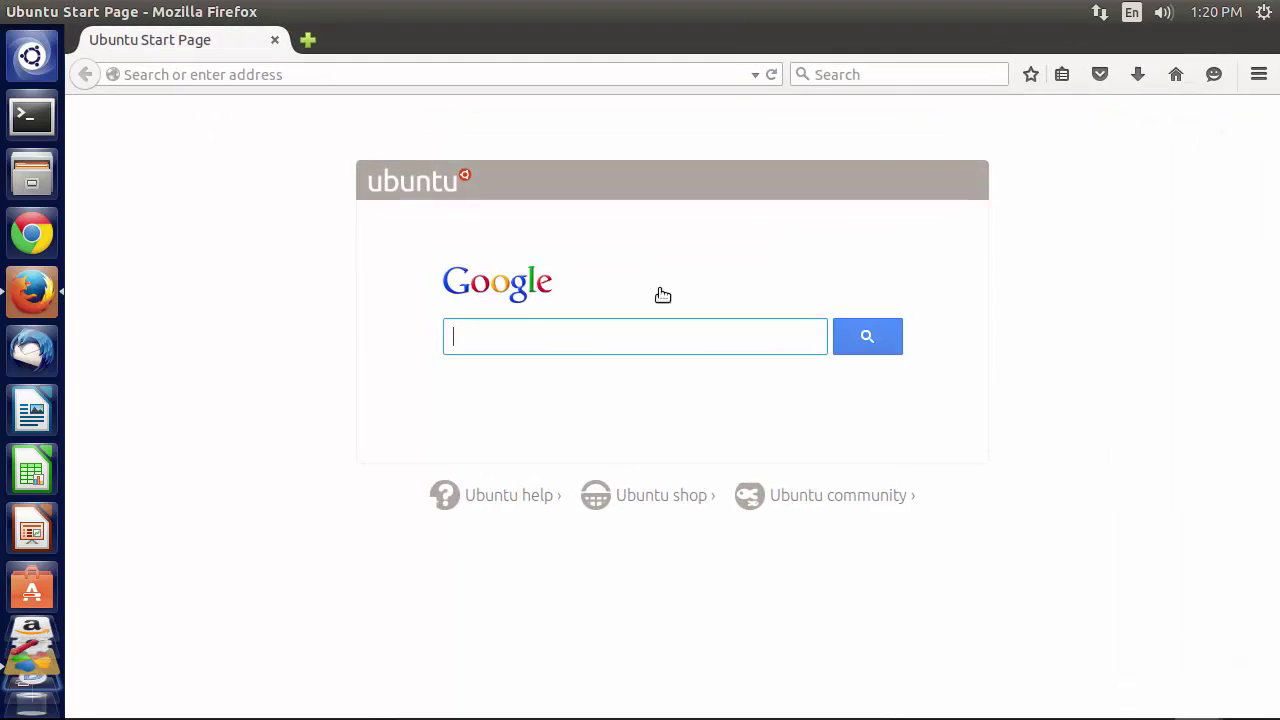
left_click(910, 78)
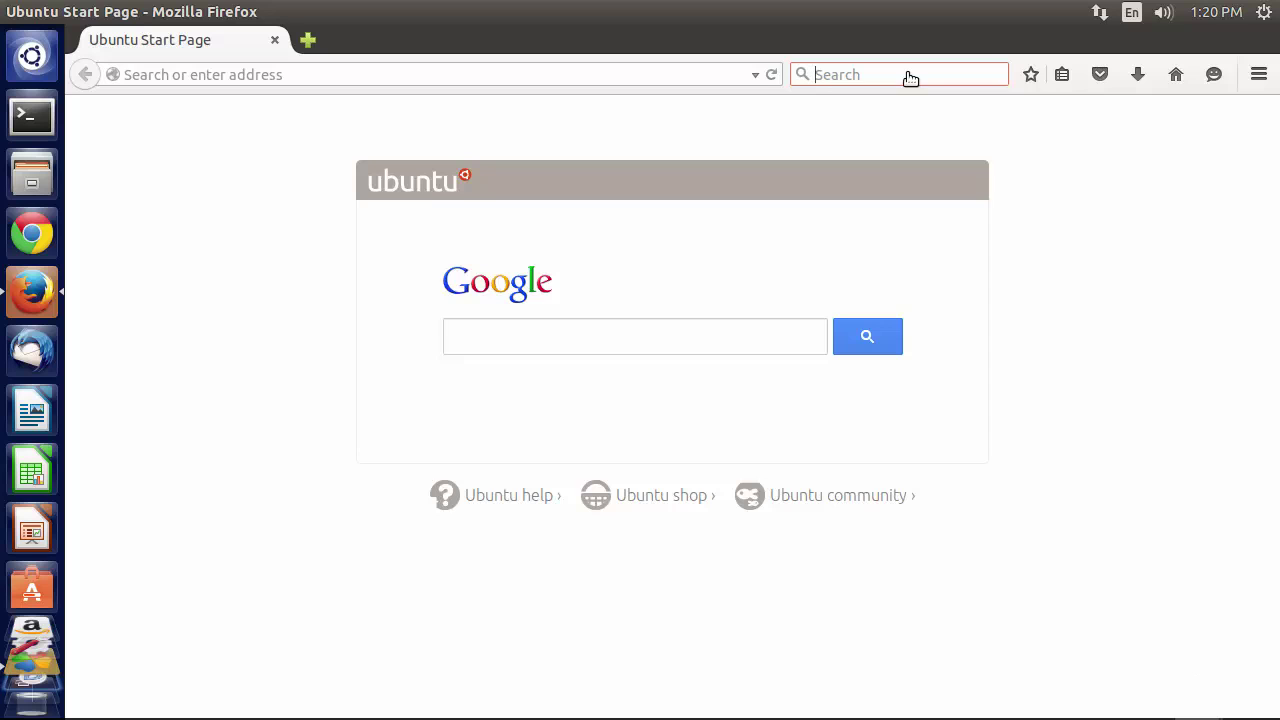
type("itunes 10")
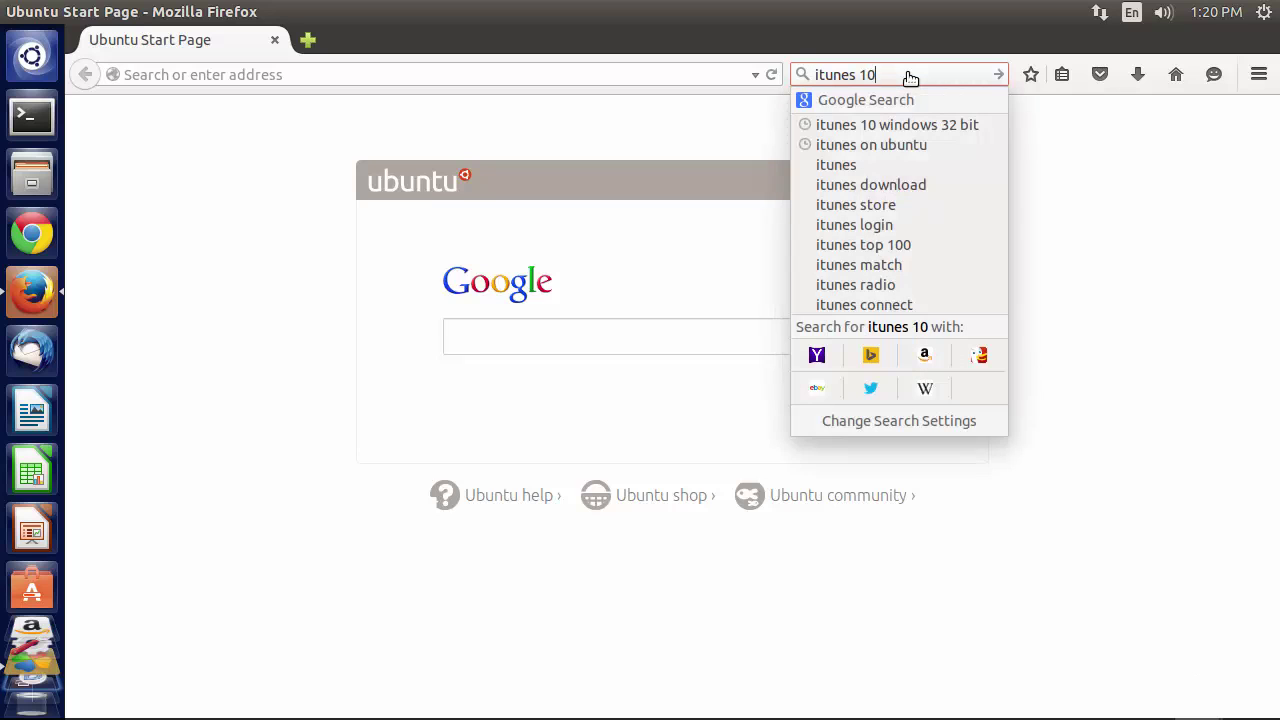
type(" download")
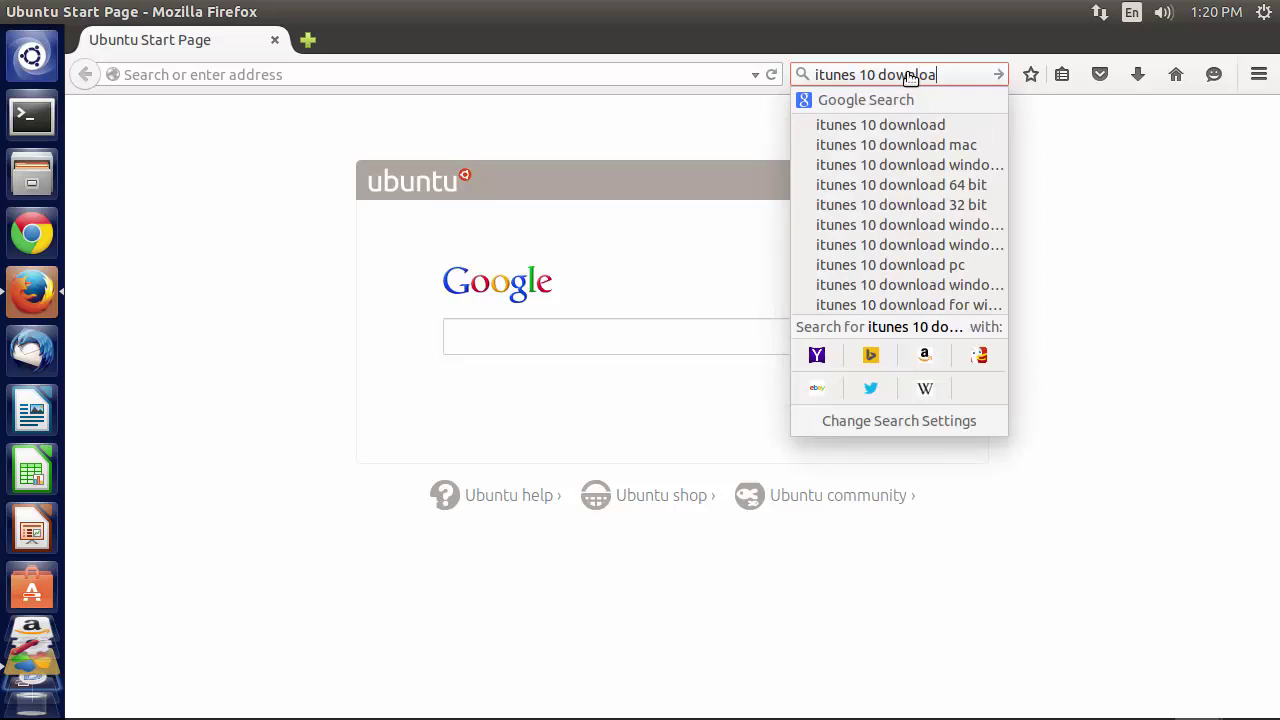
key("Return")
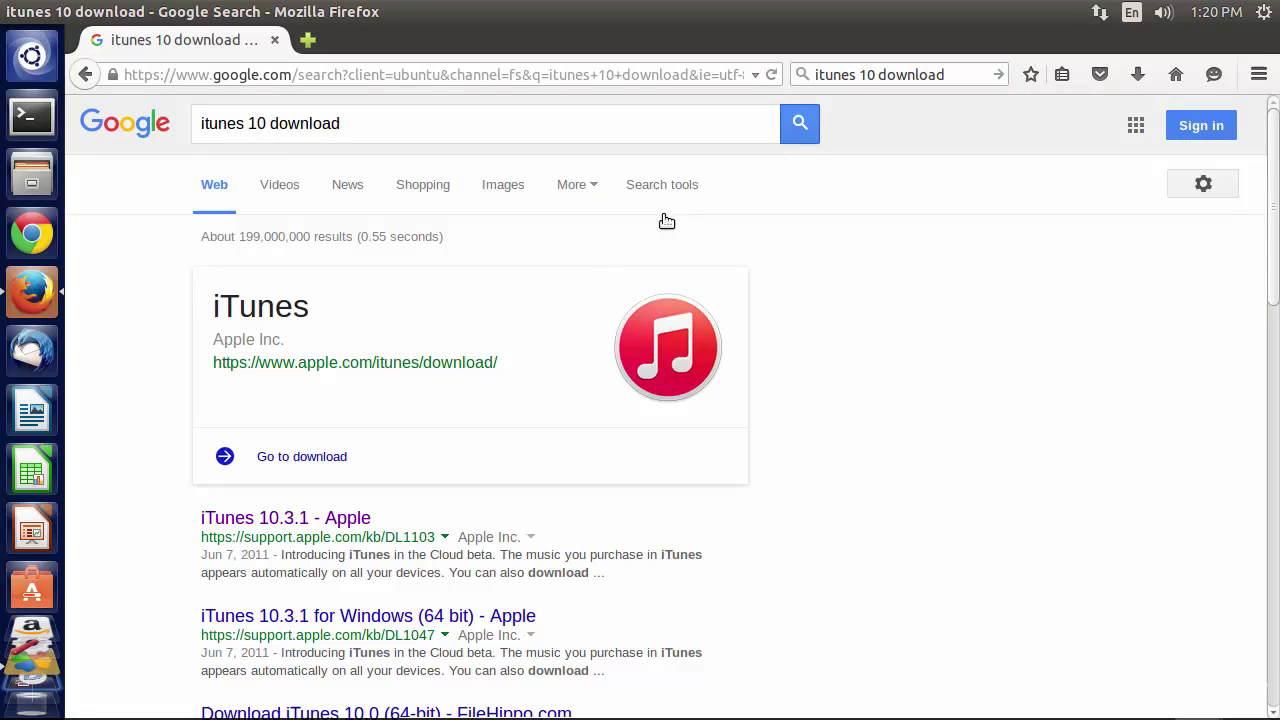
left_click(260, 520)
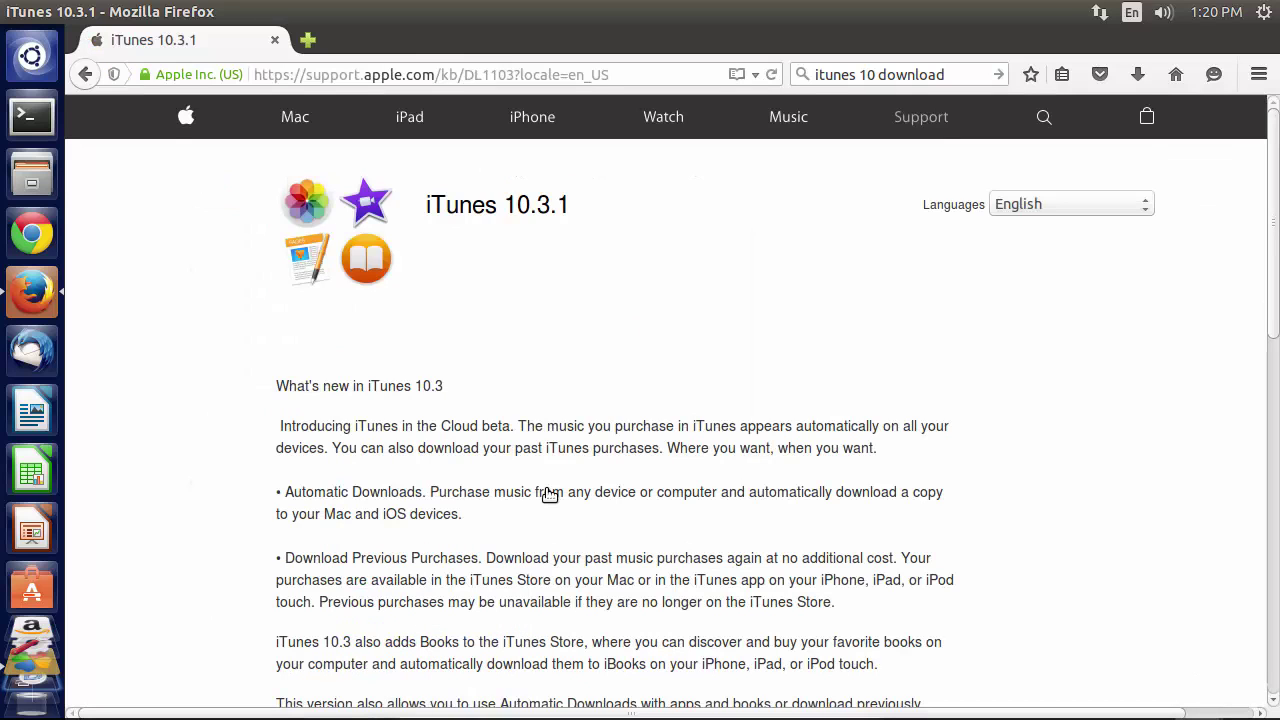
- Pick the iTunes Windows 10.3.1 (32 bit) download, cancel saving iTunesSetup.exe, and minimize Firefox
scroll(550, 495, "down", 10)
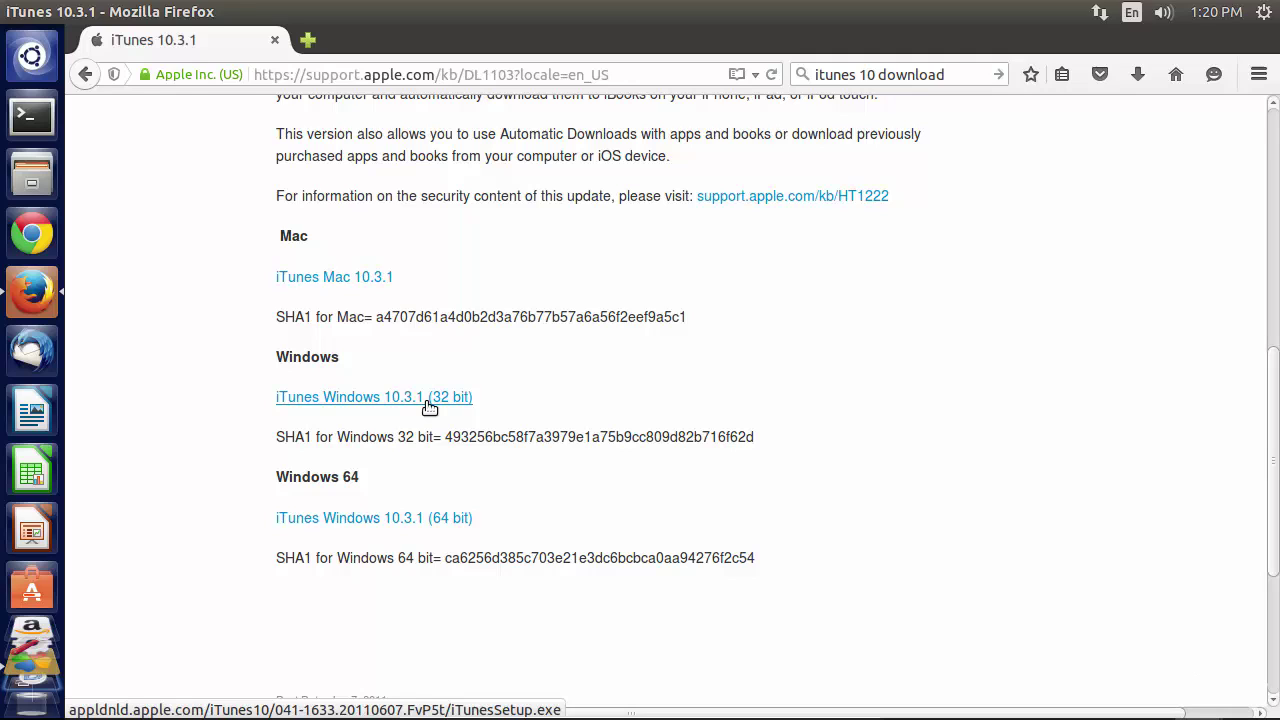
left_click(430, 406)
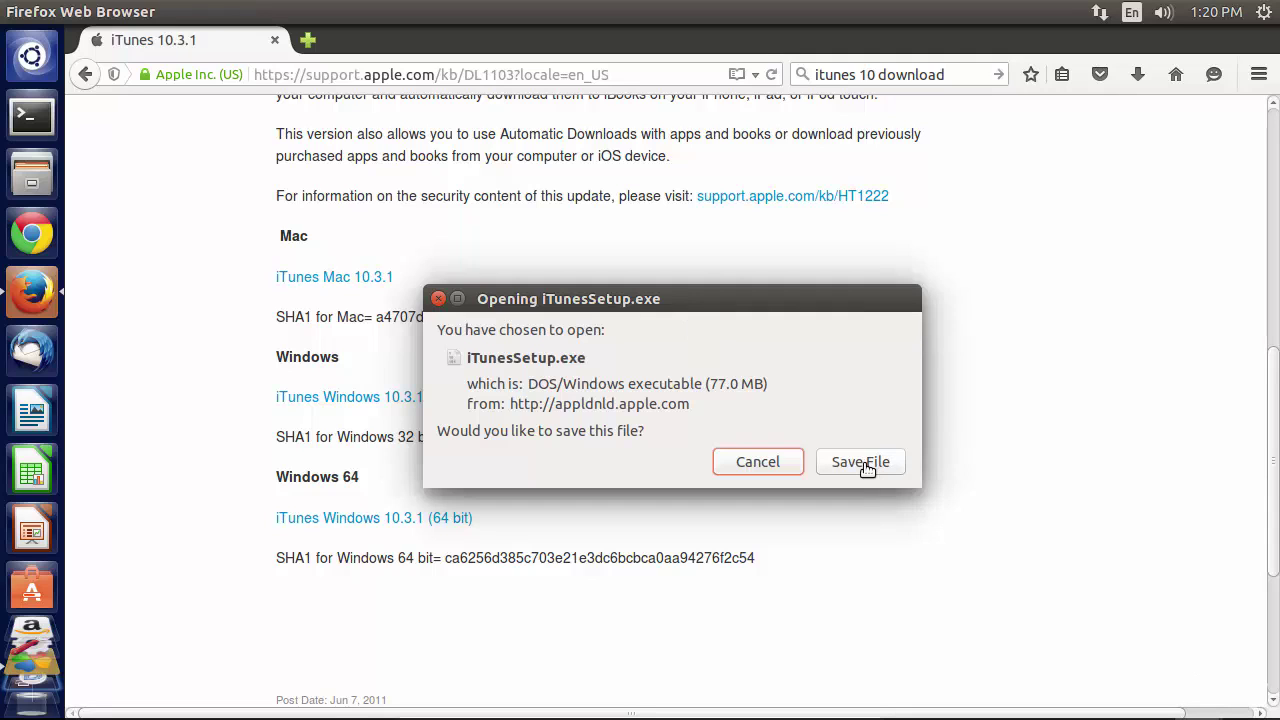
left_click(758, 462)
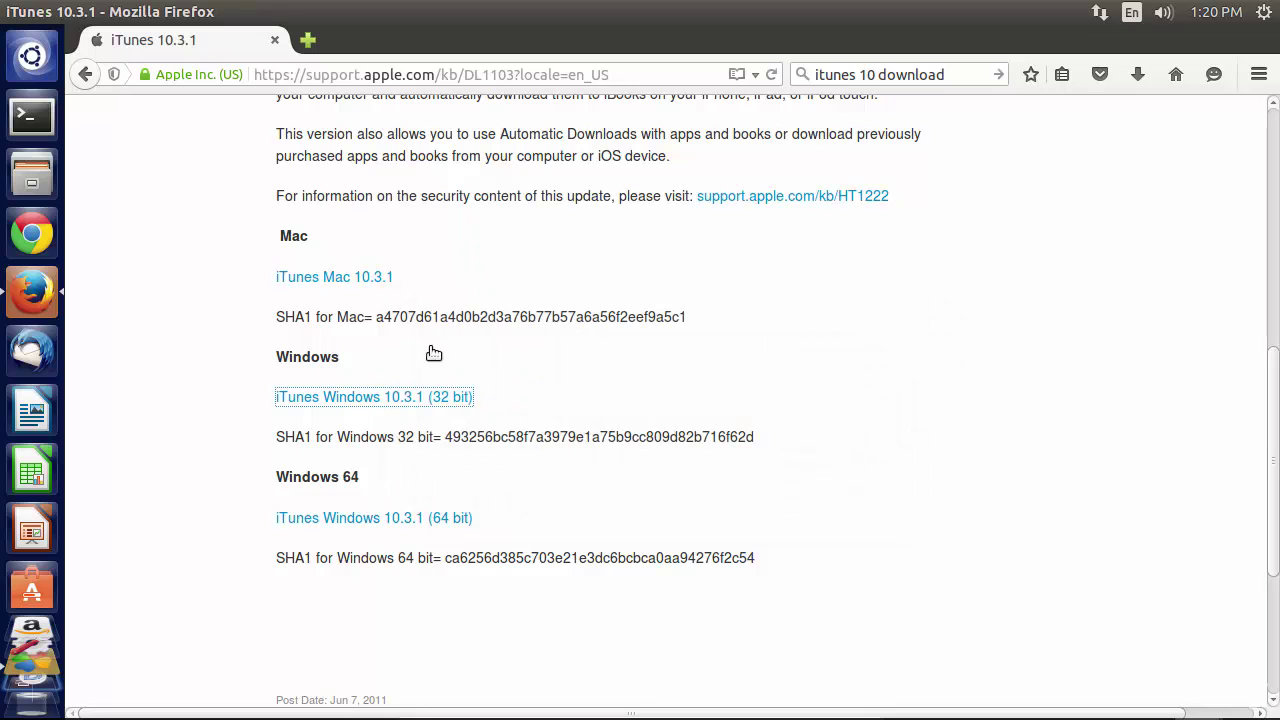
left_click(32, 12)
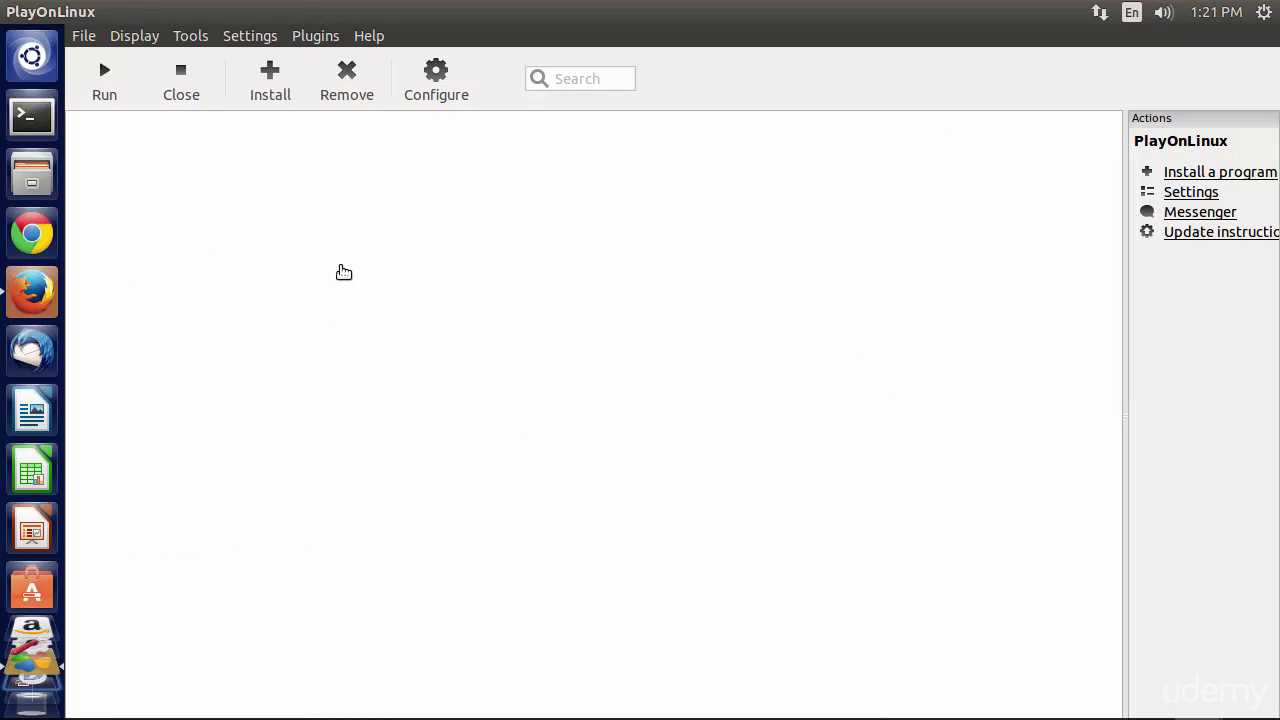
- Search 'itunes 10' in PlayOnLinux's install menu, install iTunes 10, and accept the testing warning
left_click(270, 78)
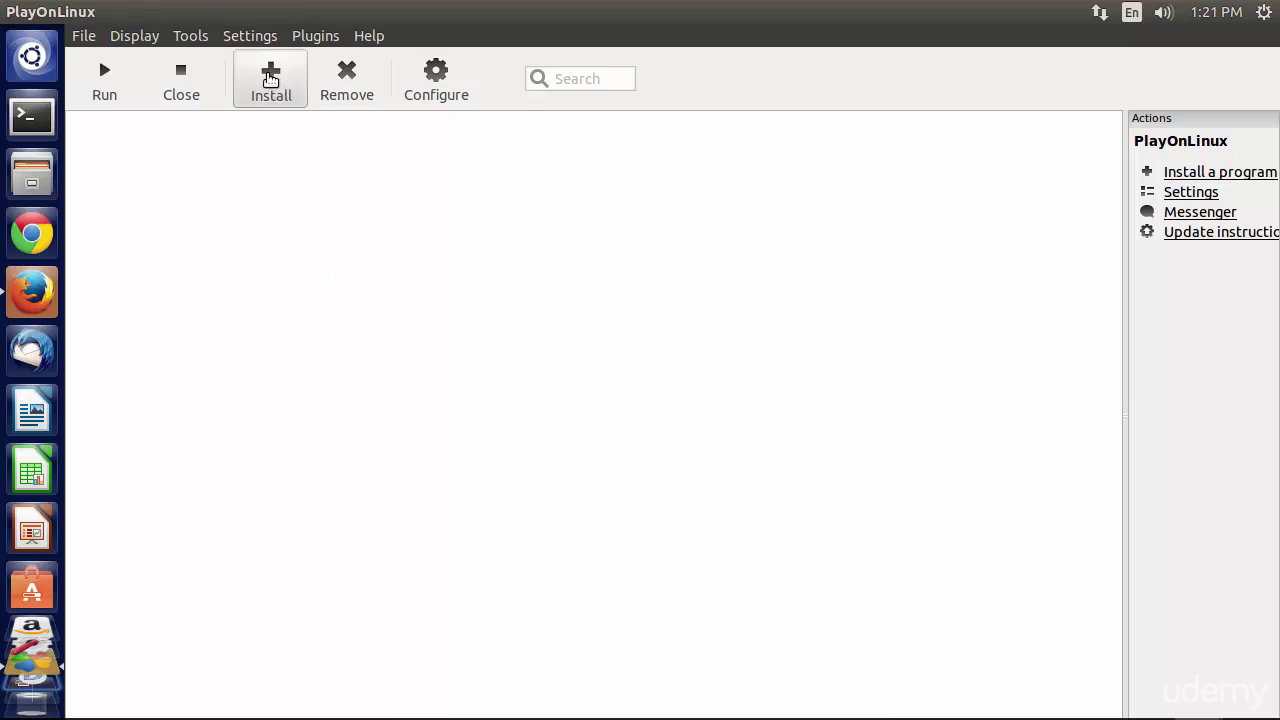
left_click(391, 220)
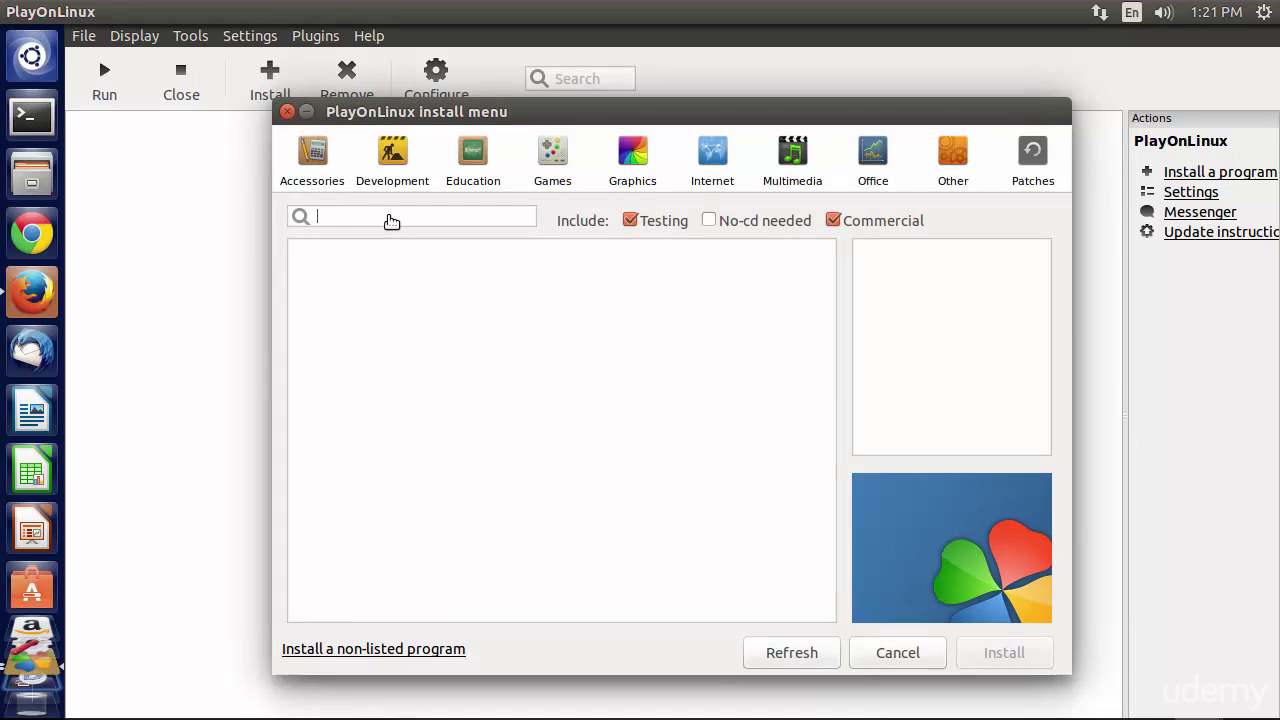
type("itunes 10")
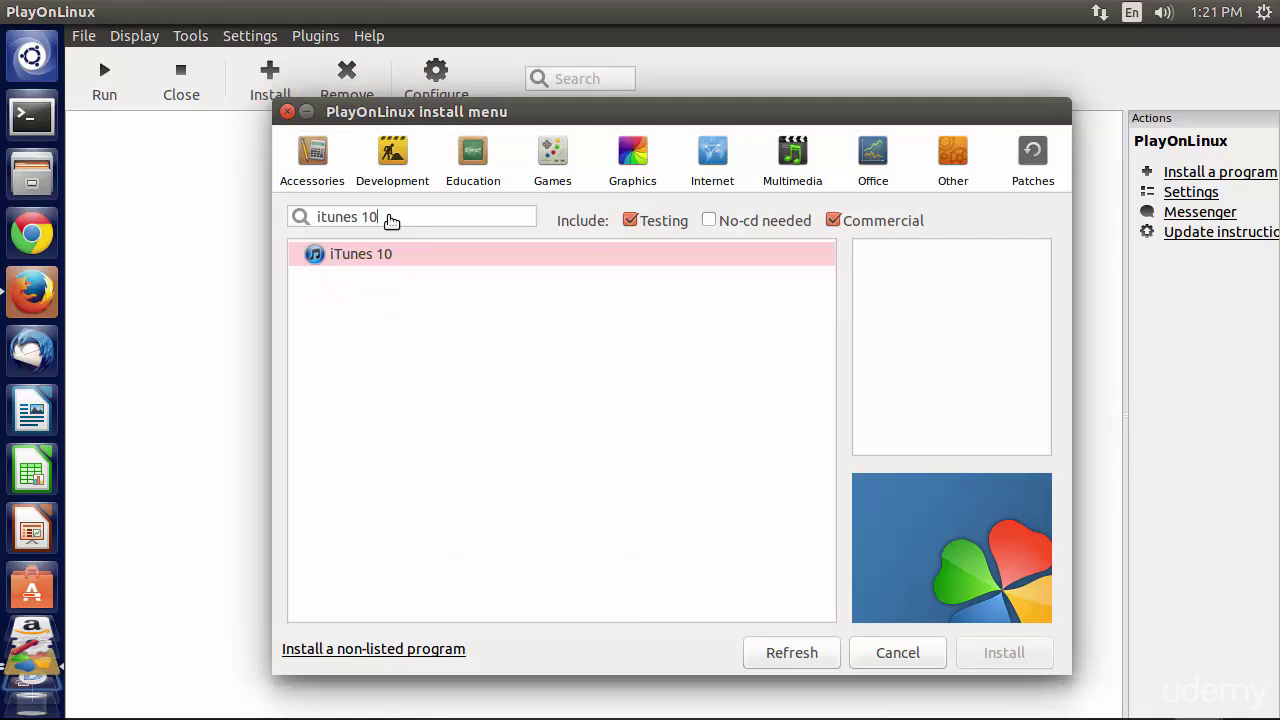
left_click(400, 254)
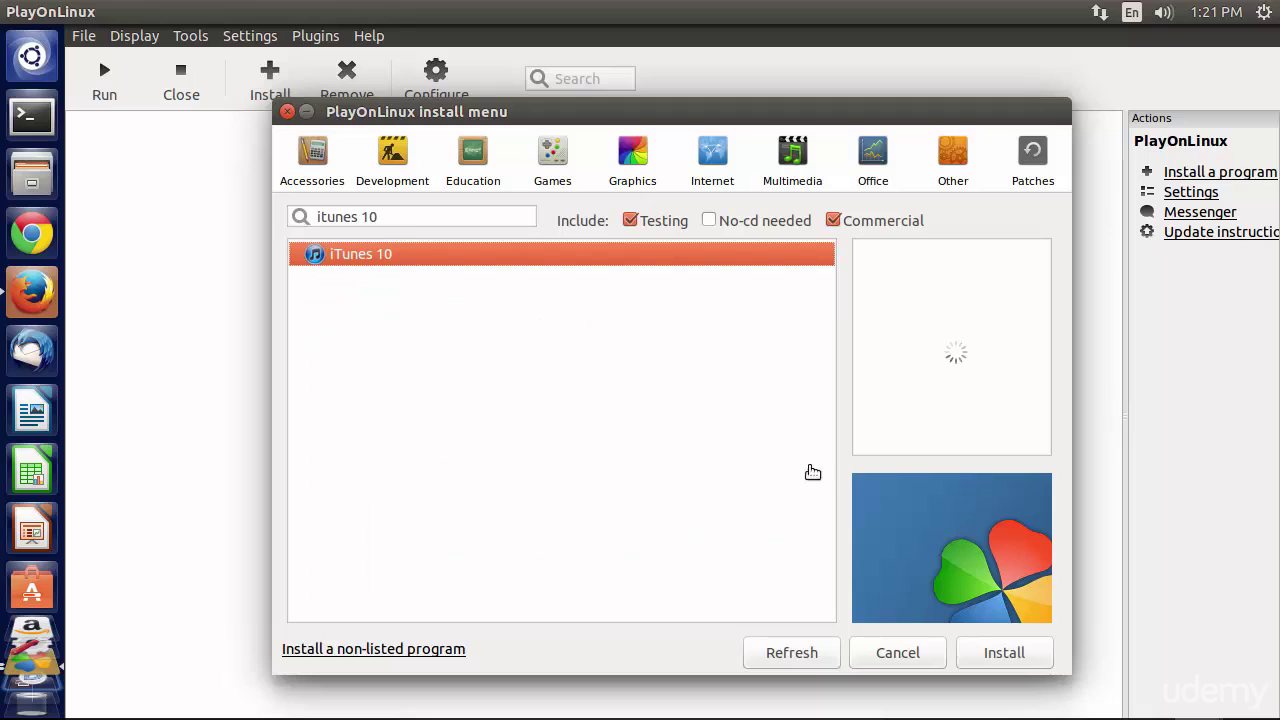
left_click(1013, 657)
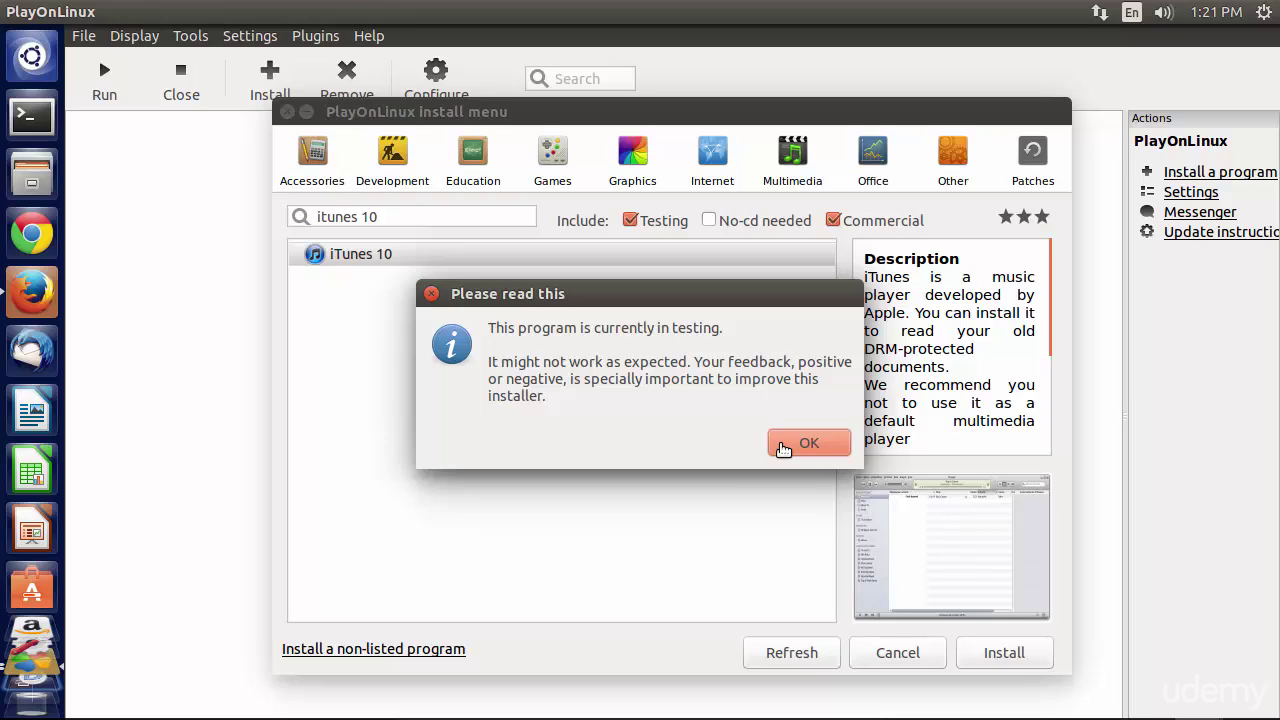
left_click(783, 446)
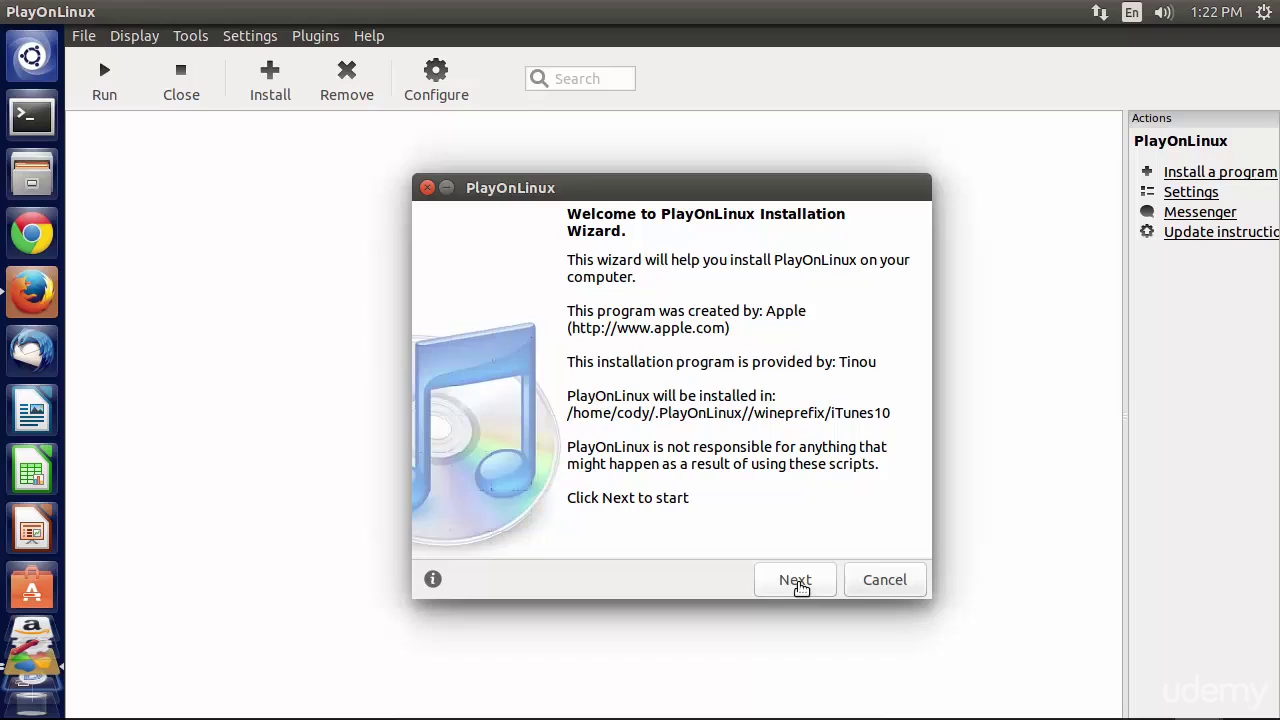
- Pass the wizard's welcome page and answer the USB device syncing question
left_click(796, 581)
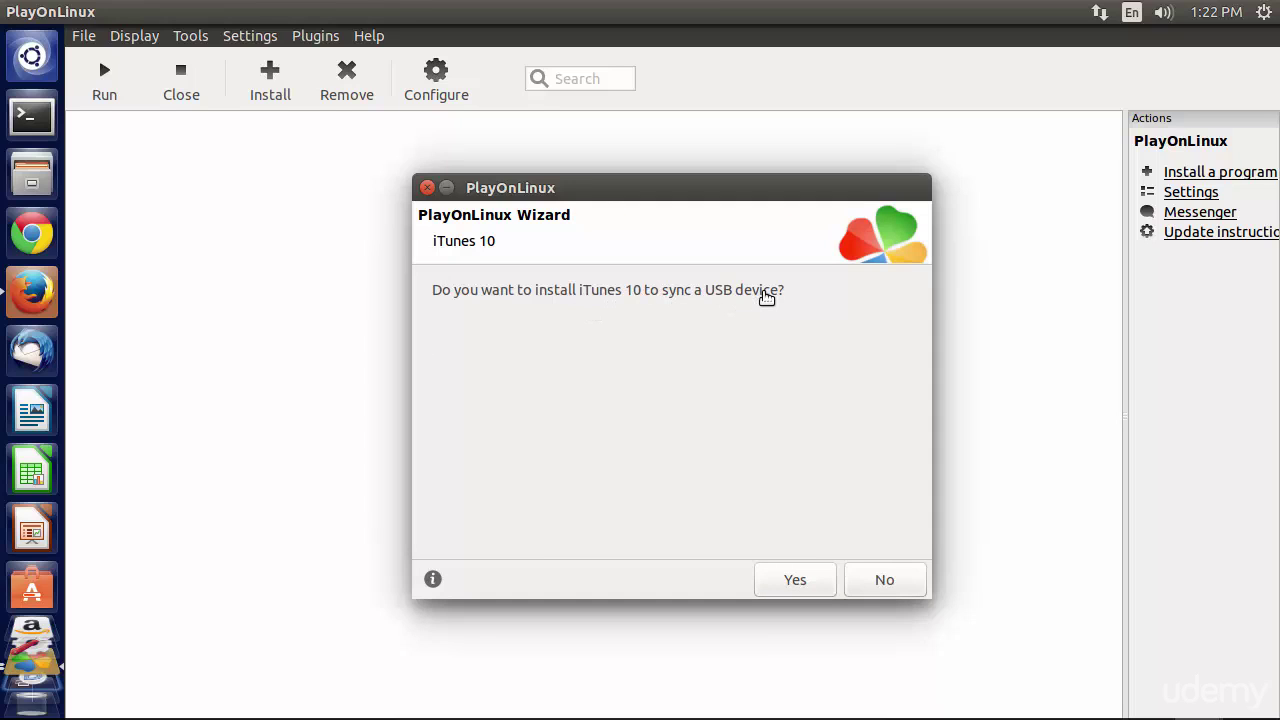
left_click(893, 582)
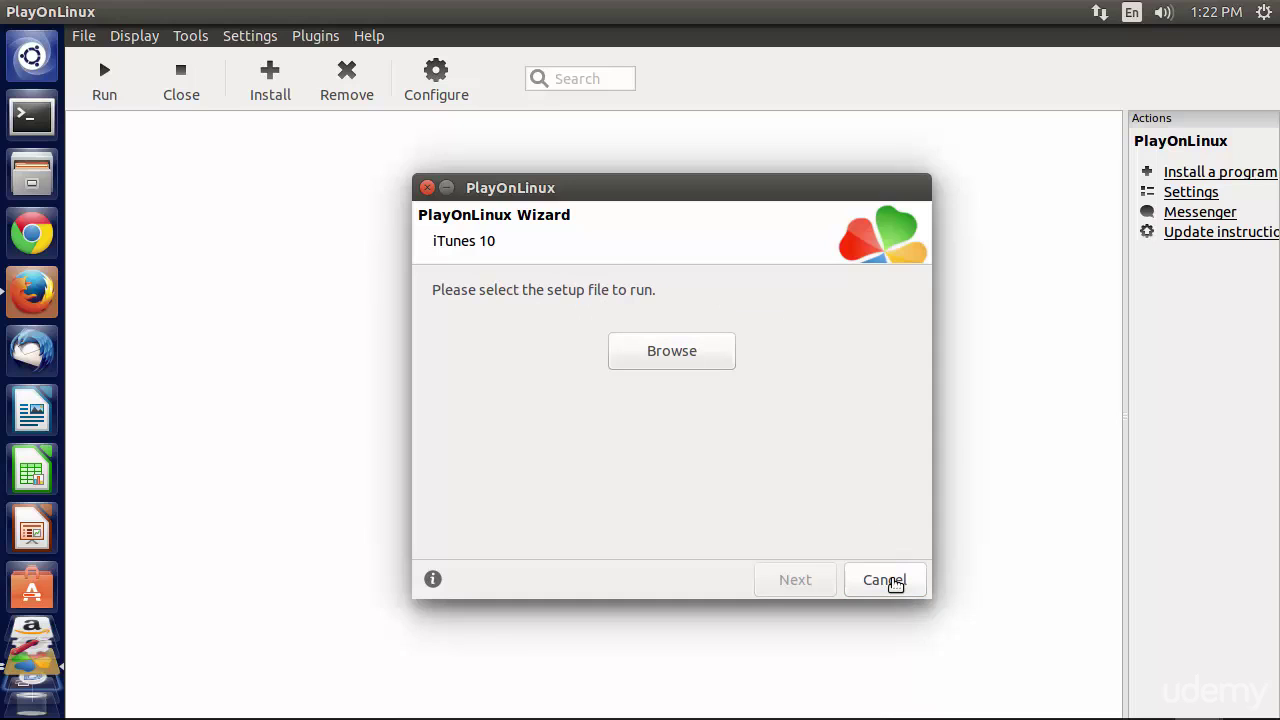
- Choose Downloads/iTunesSetup.exe as the setup file and continue the wizard
left_click(690, 362)
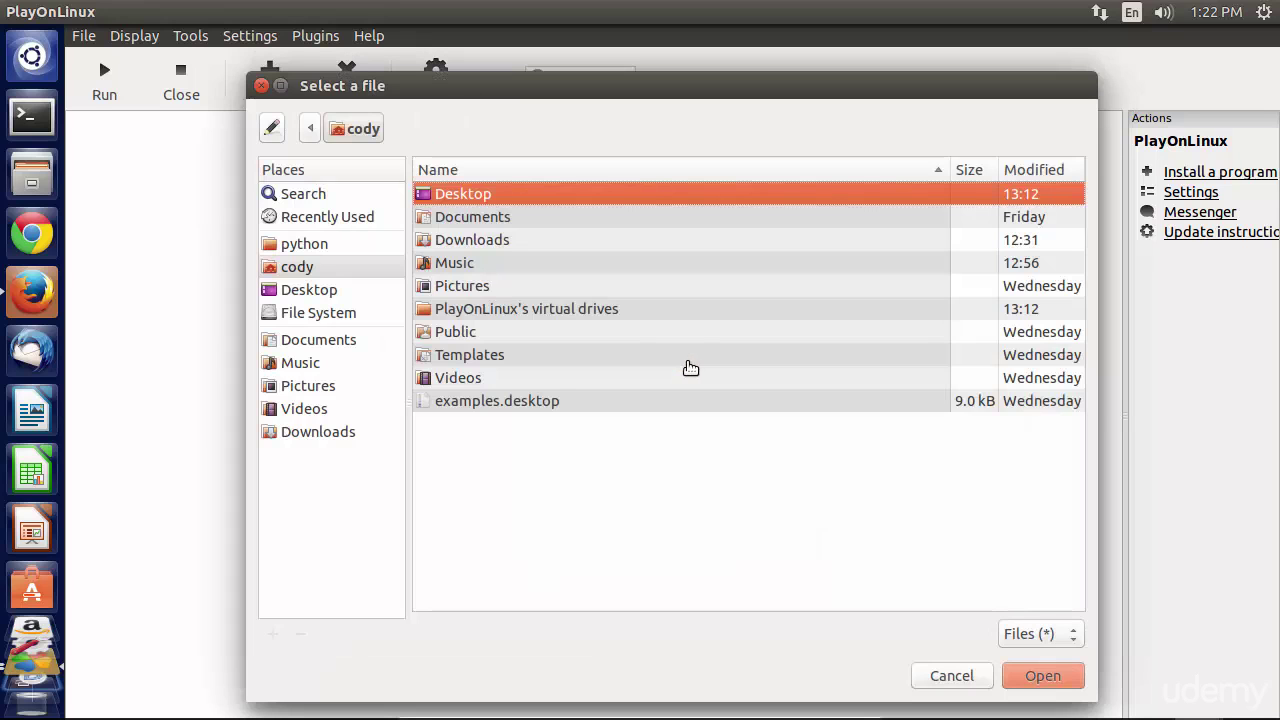
left_click(342, 433)
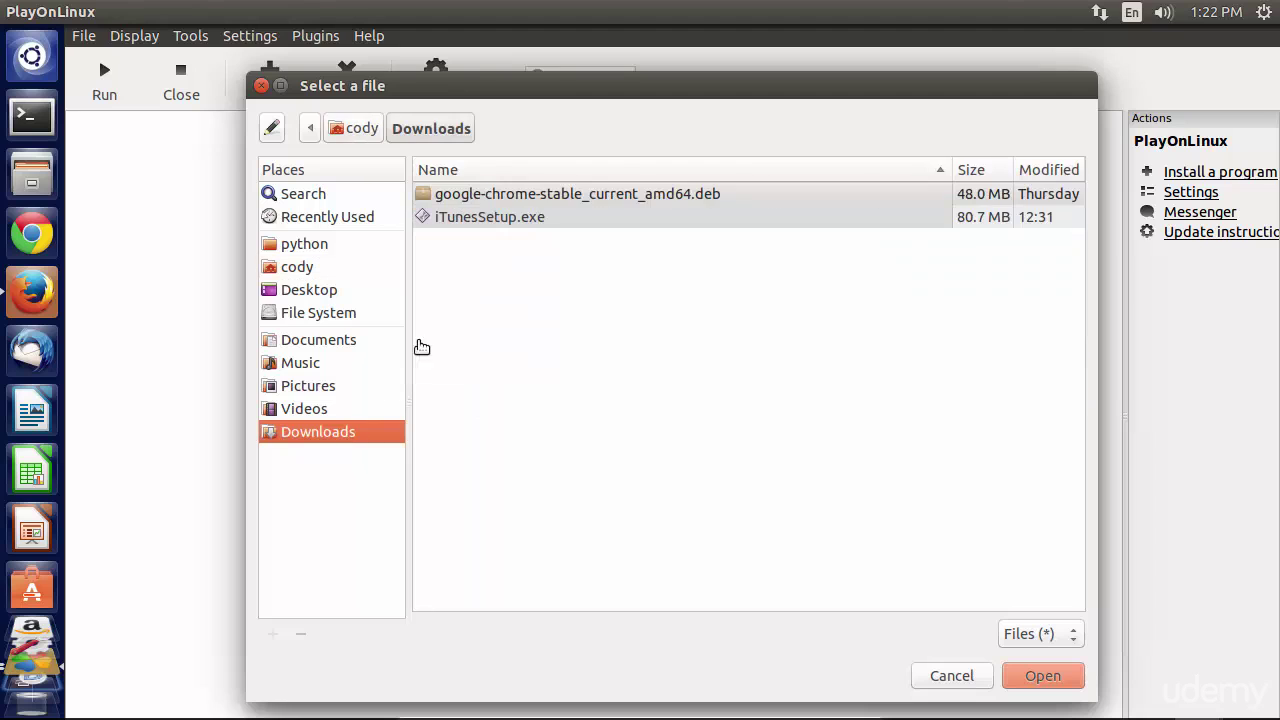
left_click(505, 218)
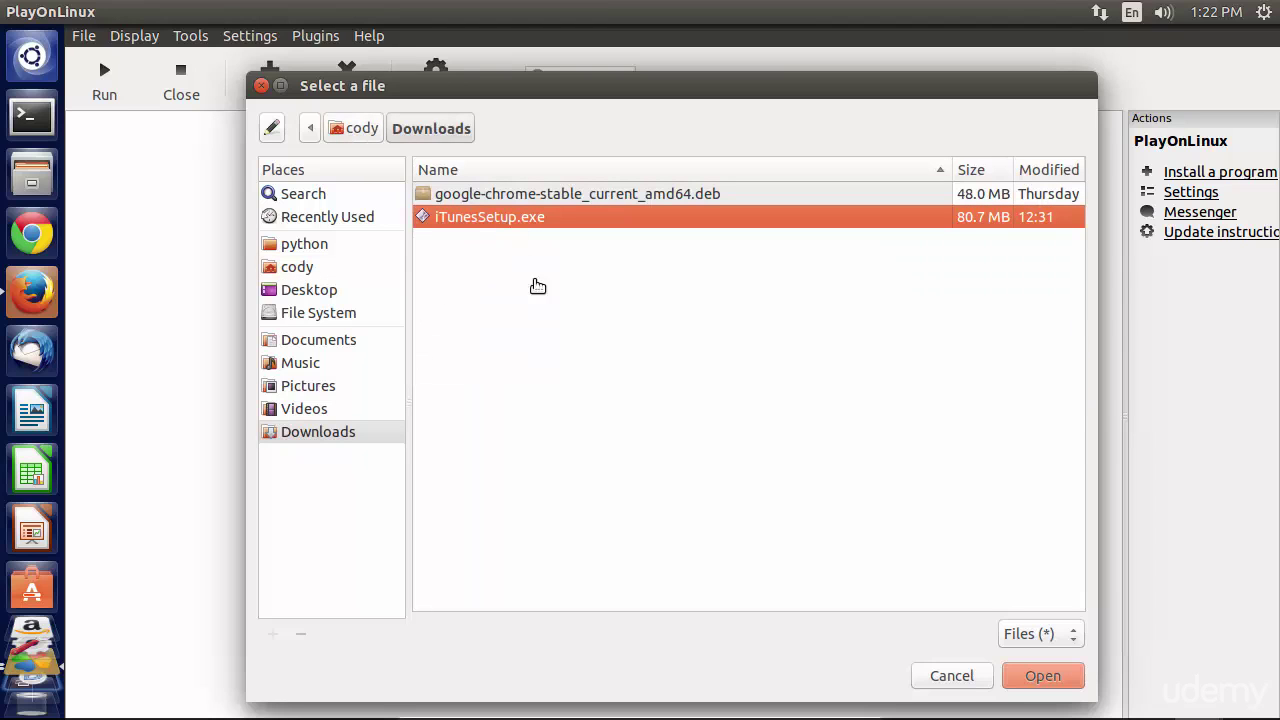
left_click(1032, 676)
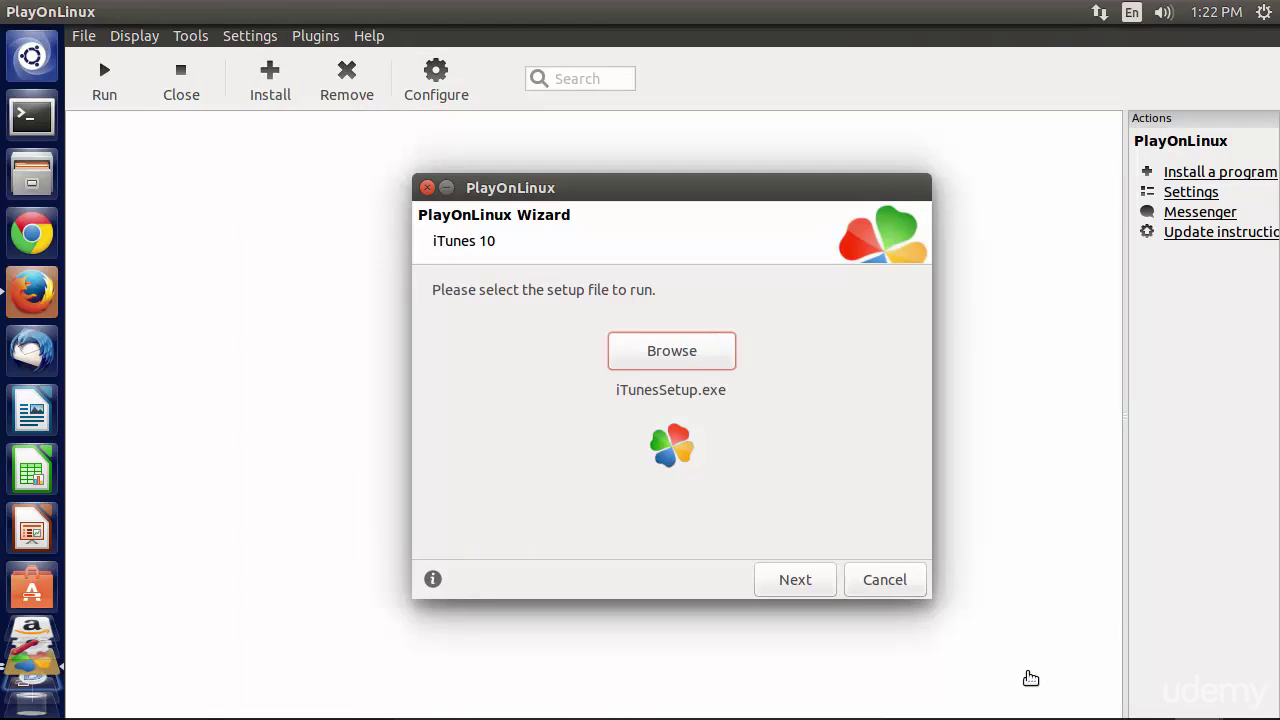
left_click(802, 590)
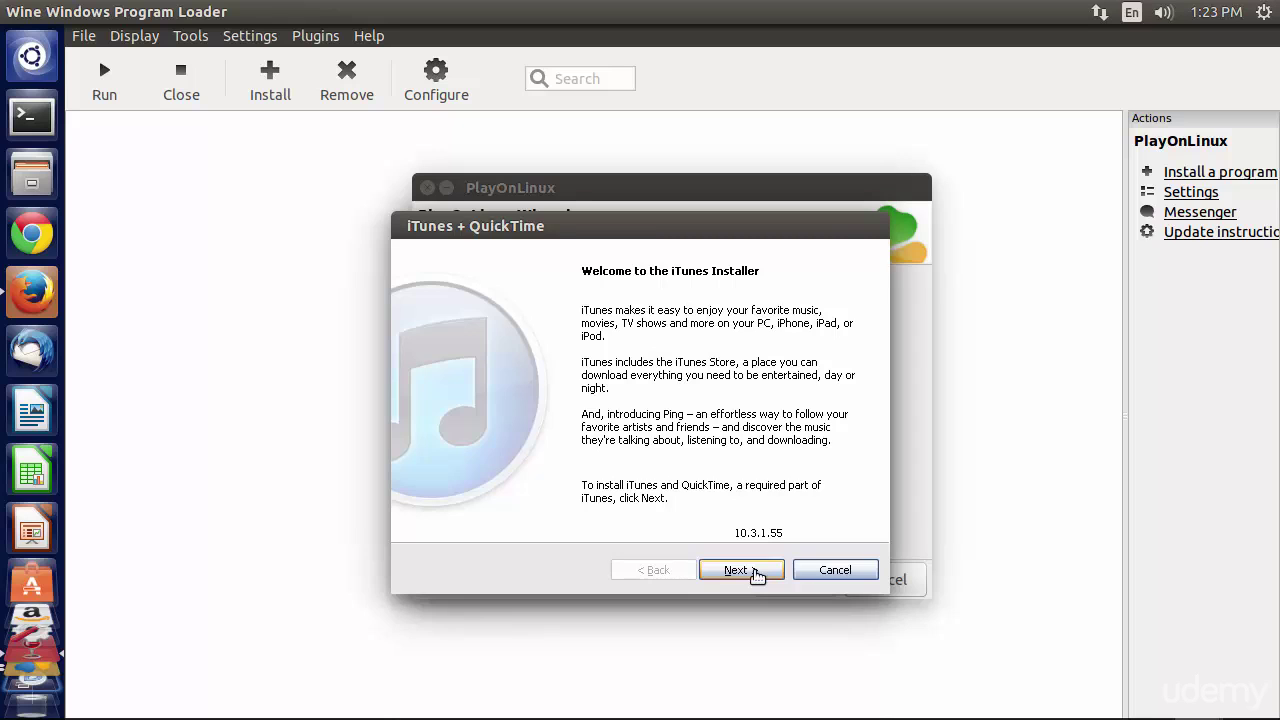
- Get past the iTunes installer welcome page and accept the license agreement
left_click(740, 570)
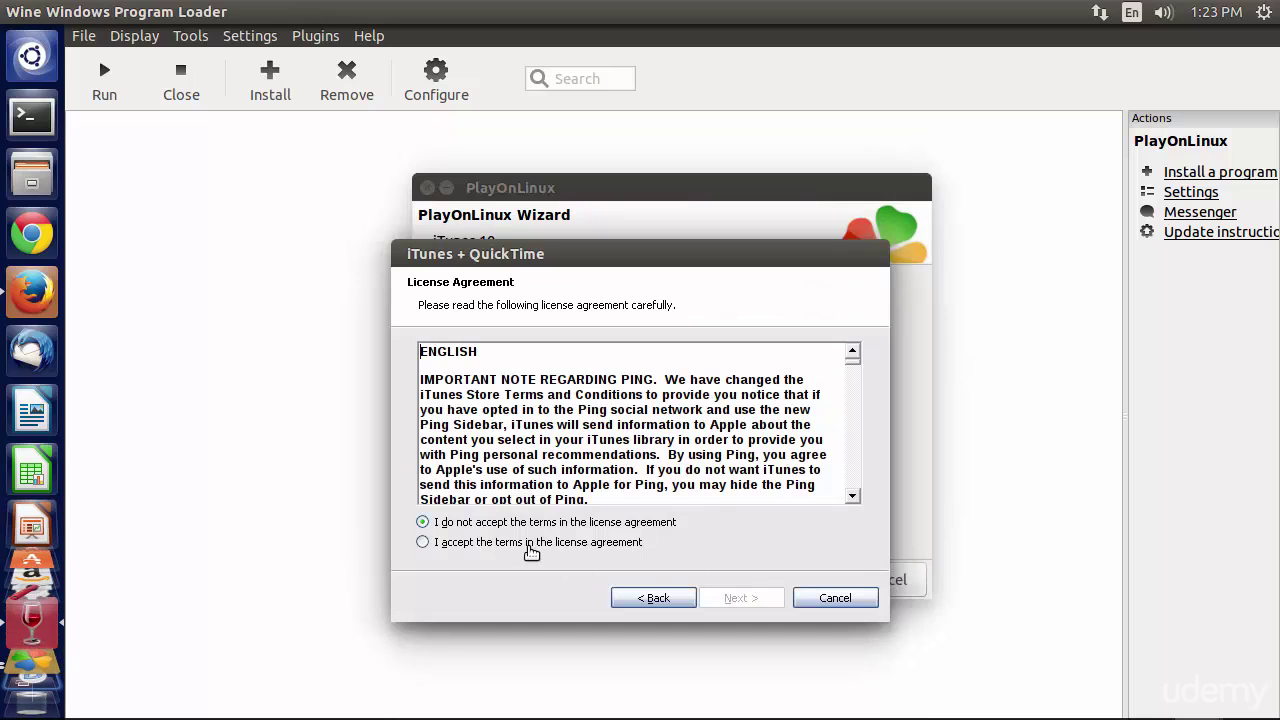
left_click(531, 548)
left_click(738, 598)
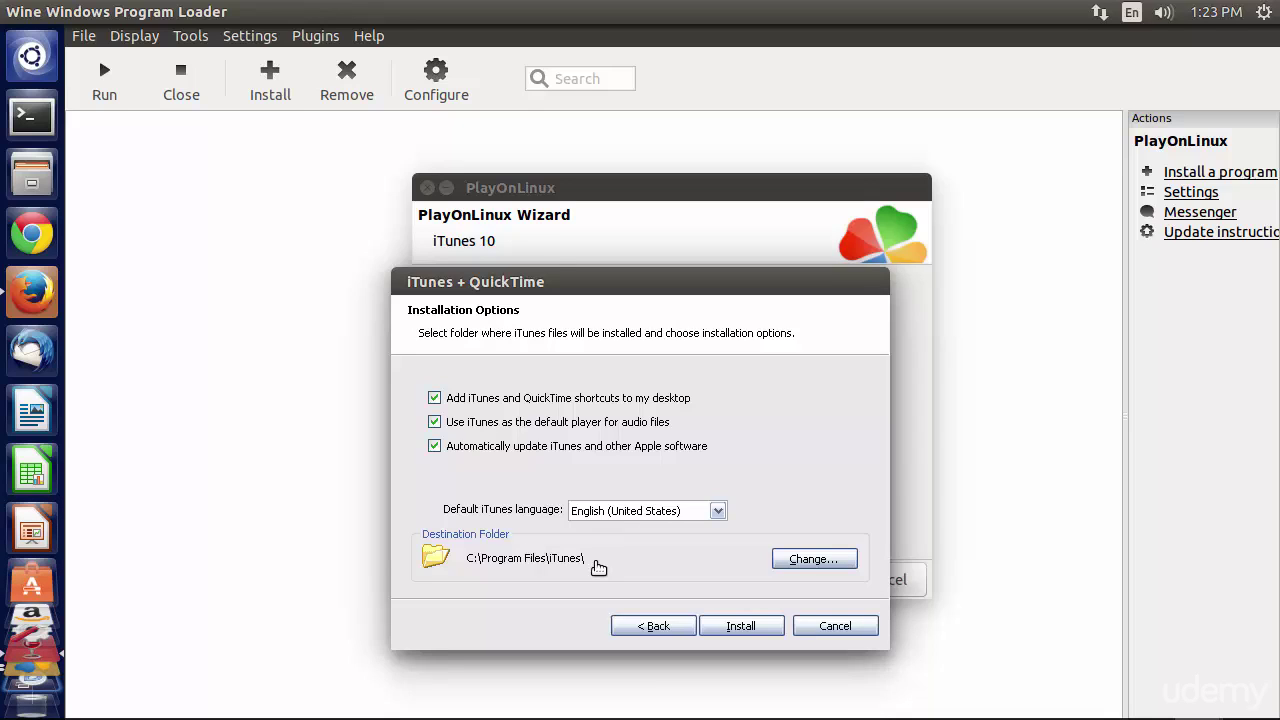
- Clear the desktop-shortcut and default-player options, start the install, and decline AutoRun
left_click(434, 398)
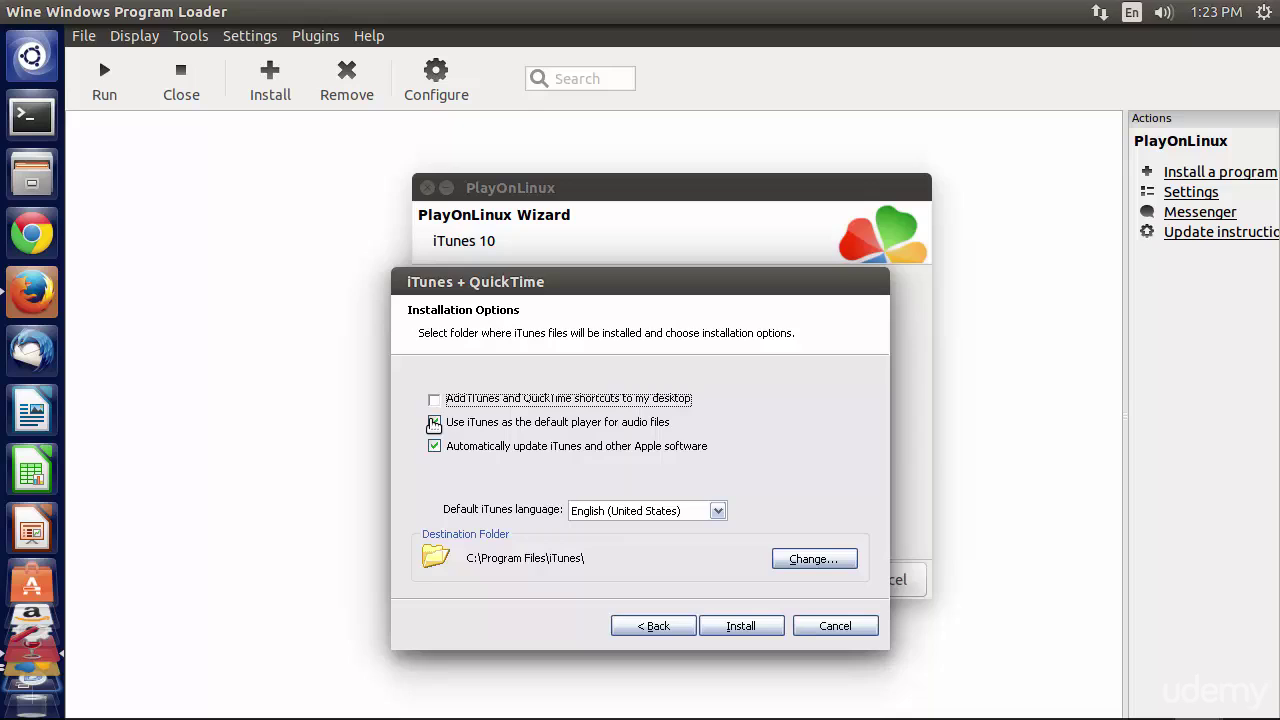
left_click(434, 422)
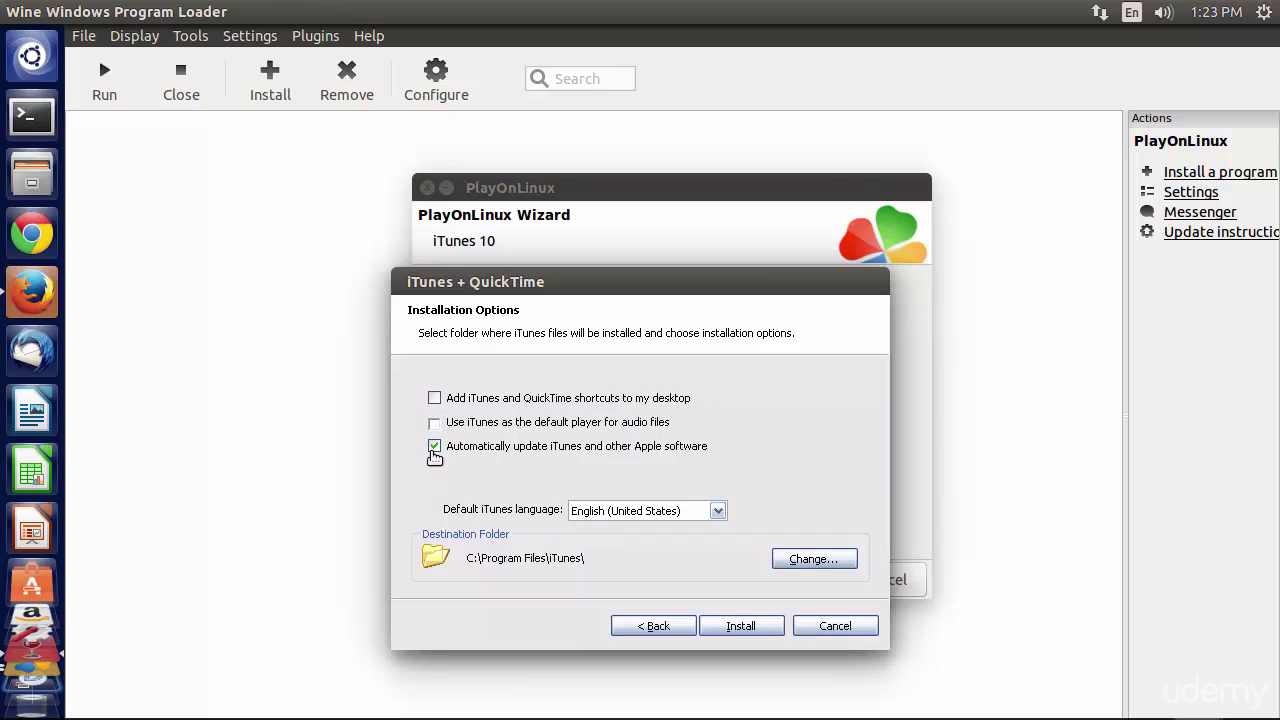
left_click(435, 447)
left_click(741, 626)
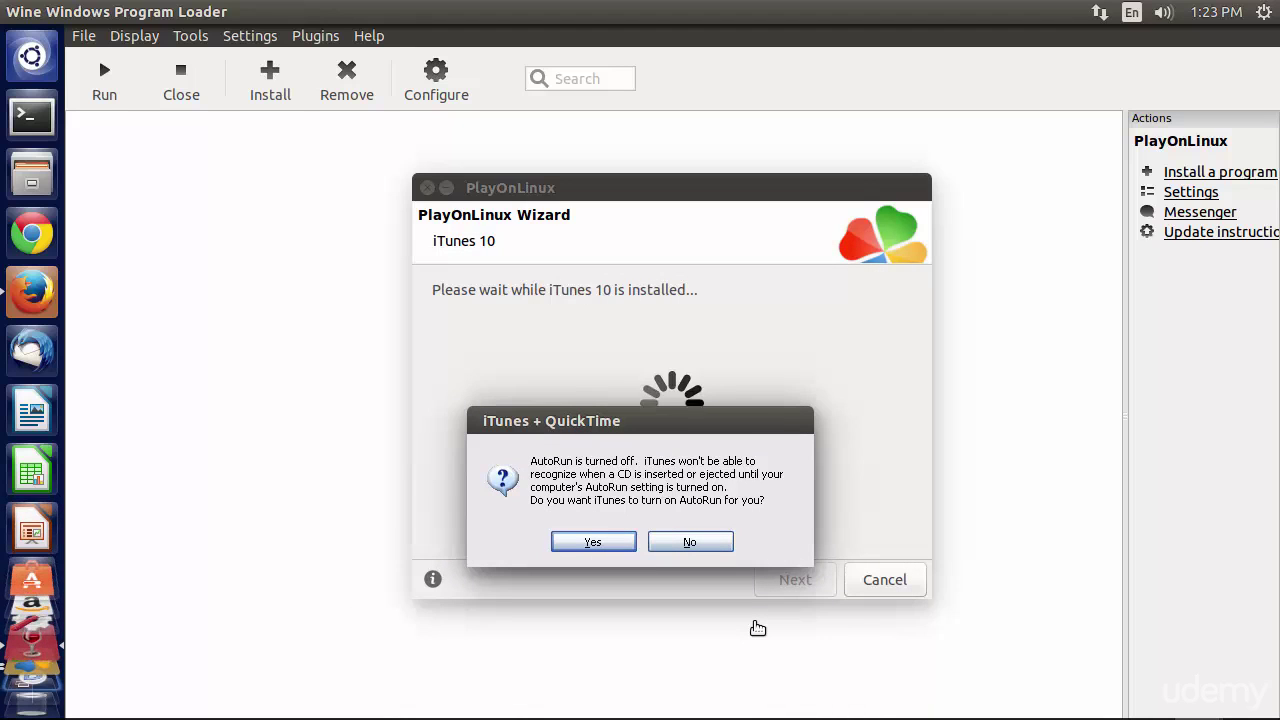
left_click(701, 549)
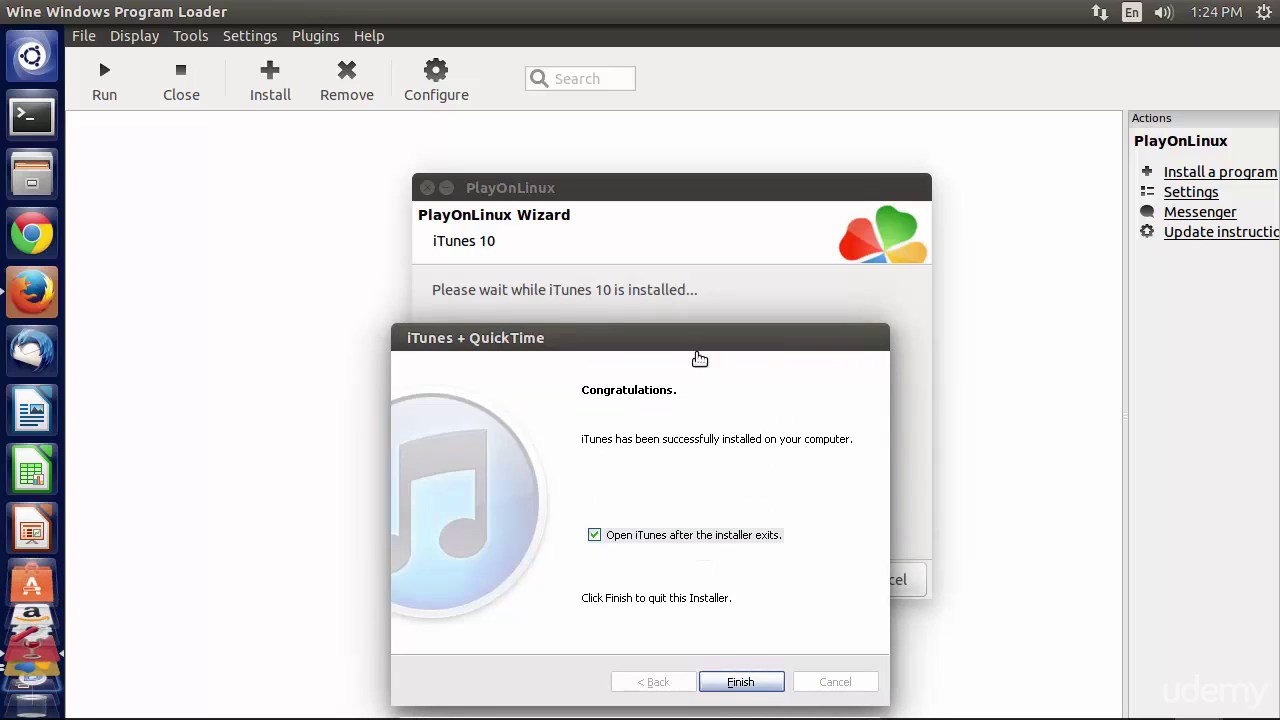
- Untick 'Open iTunes after the installer exits' and finish the iTunes installer
left_click_drag(701, 328, 687, 240)
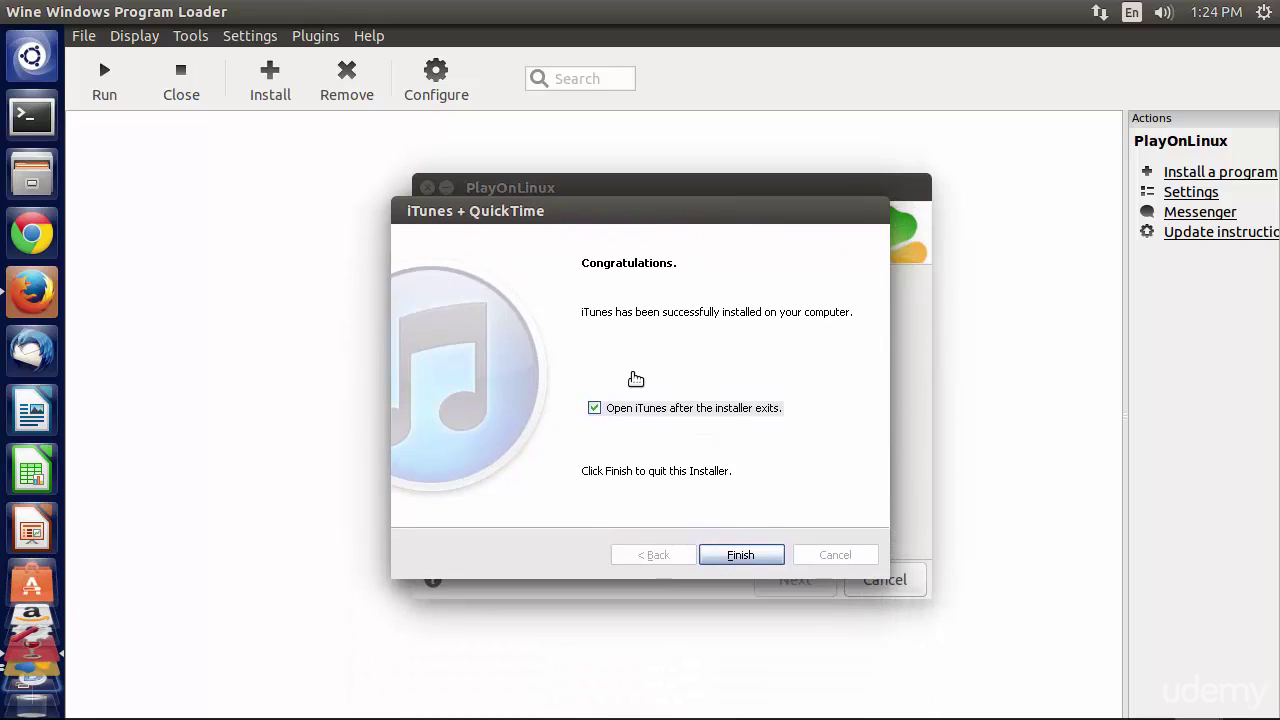
left_click(593, 410)
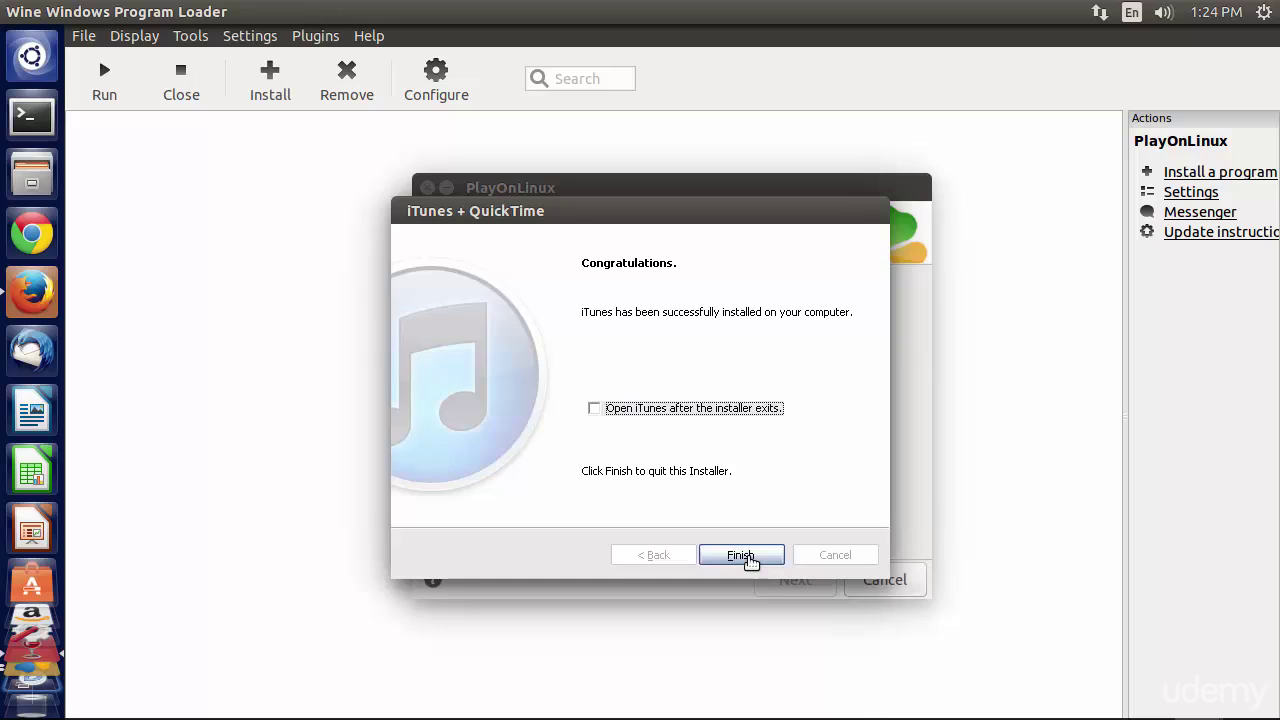
left_click(749, 558)
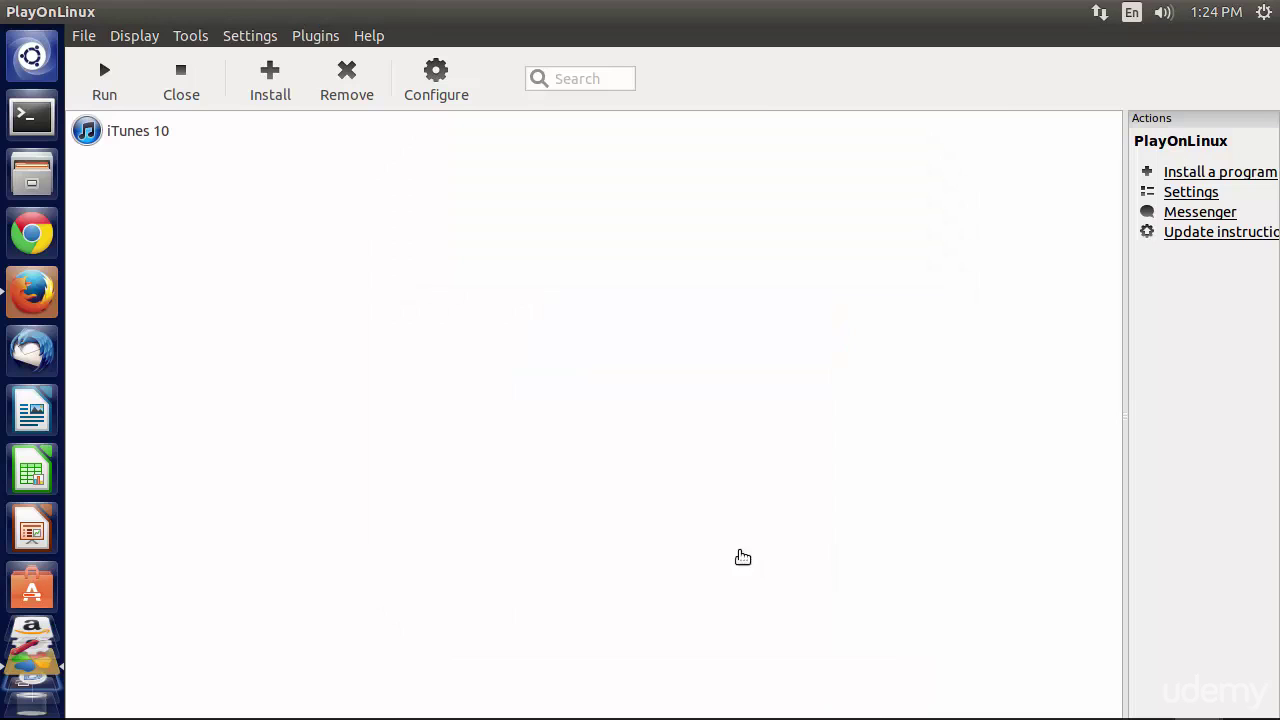
- Select the iTunes 10 entry in PlayOnLinux's program list
left_click(134, 137)
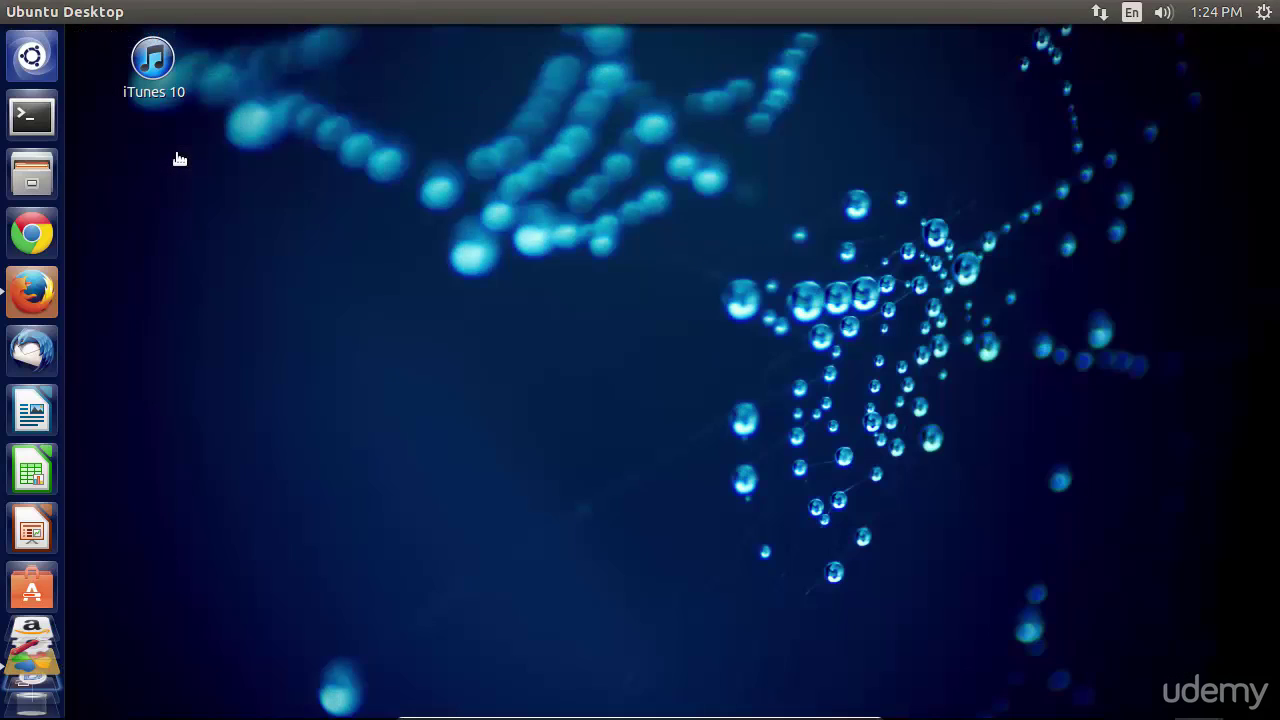
- Launch iTunes 10 from its desktop icon until the missing-Bonjour warning appears
left_click(147, 83)
left_click(187, 154)
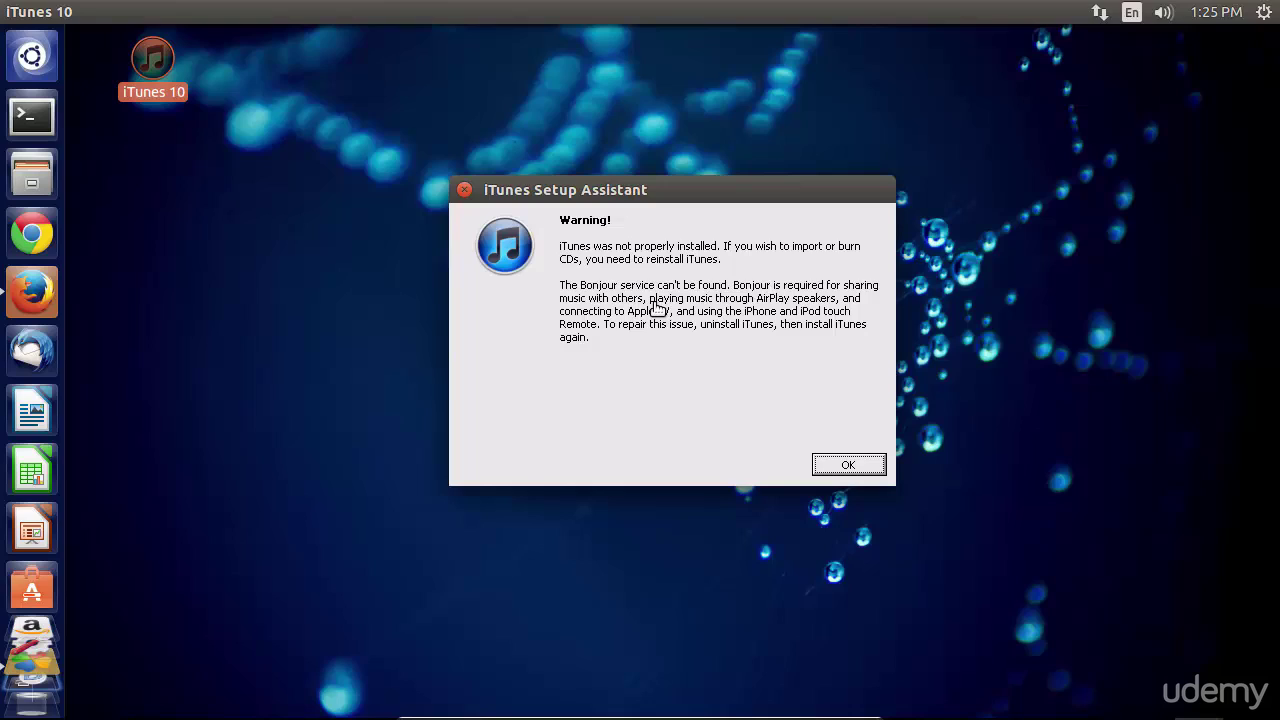
key("Control_R+f")
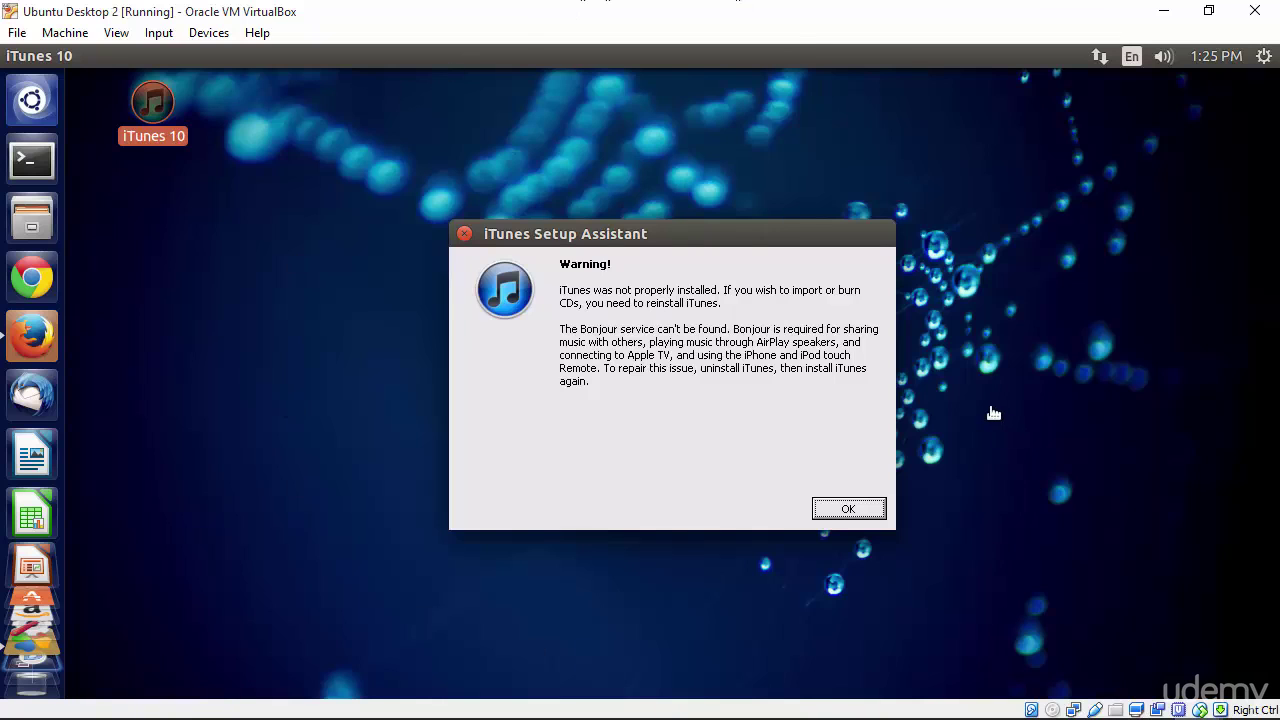
key("Control_R+f")
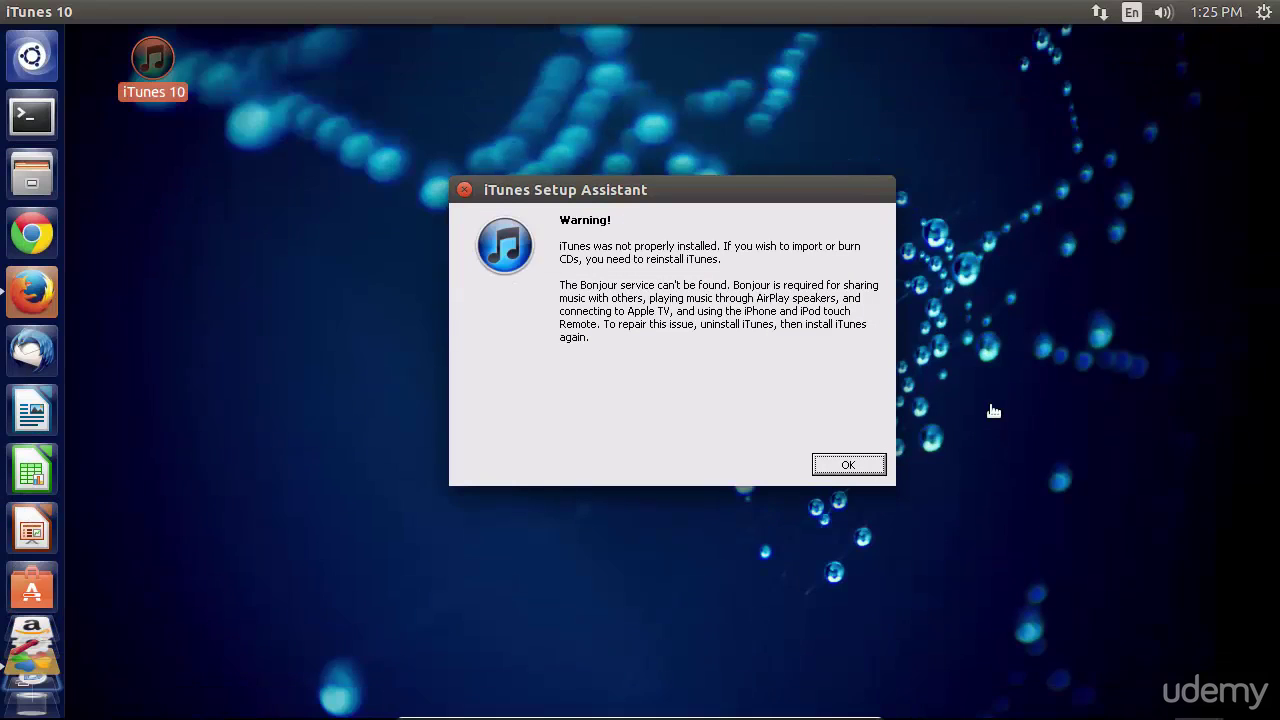
- Dismiss the Bonjour warning, permanently decline the 12.2.2 update, maximize iTunes, and close the tutorials
left_click(848, 464)
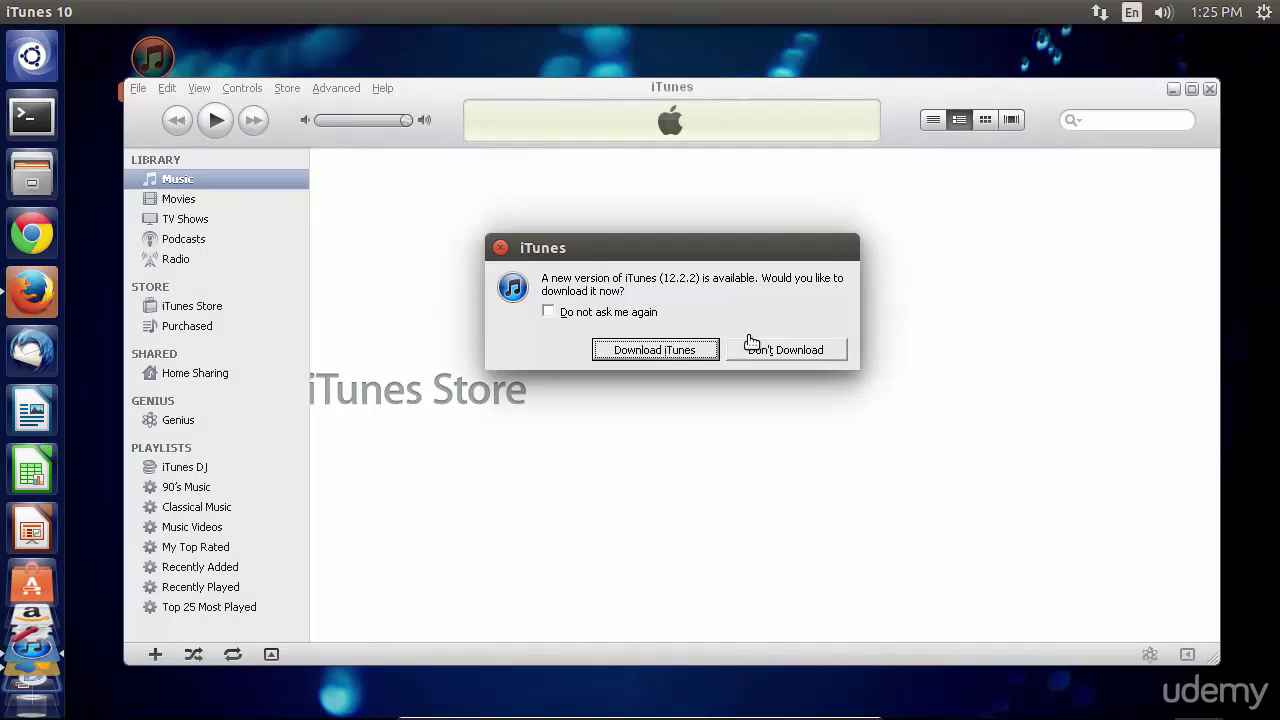
left_click(559, 312)
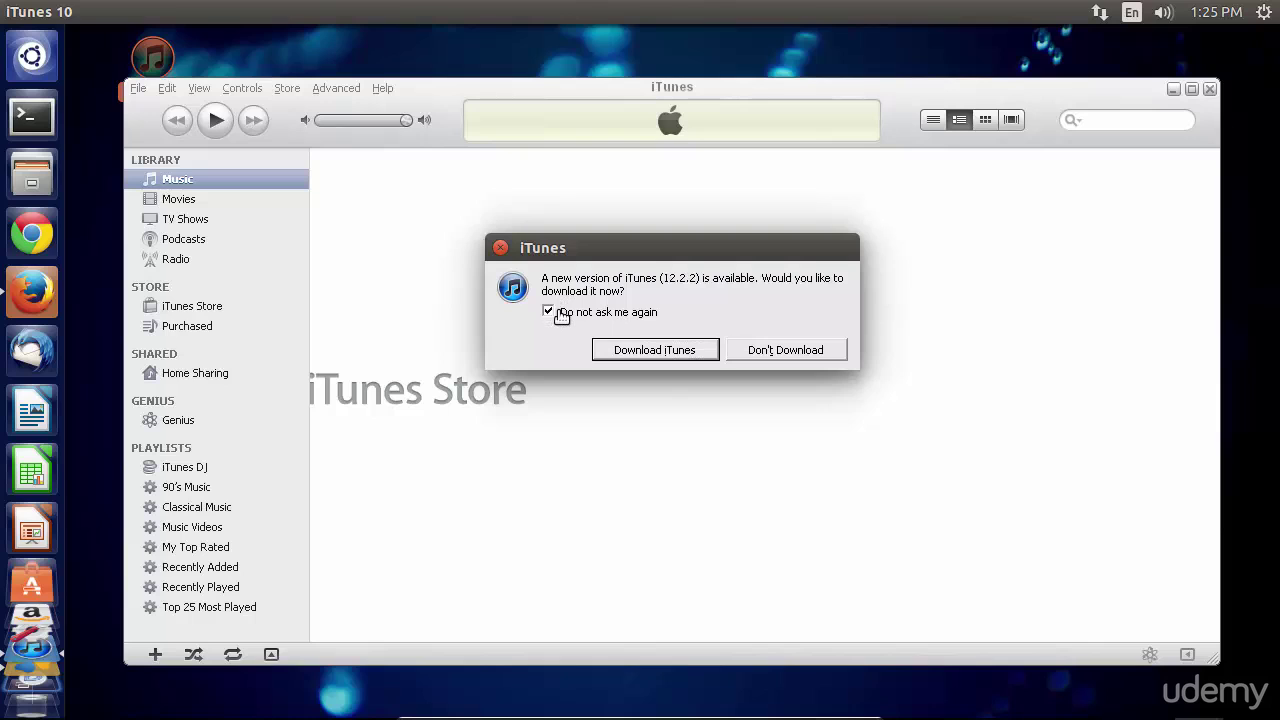
left_click(779, 354)
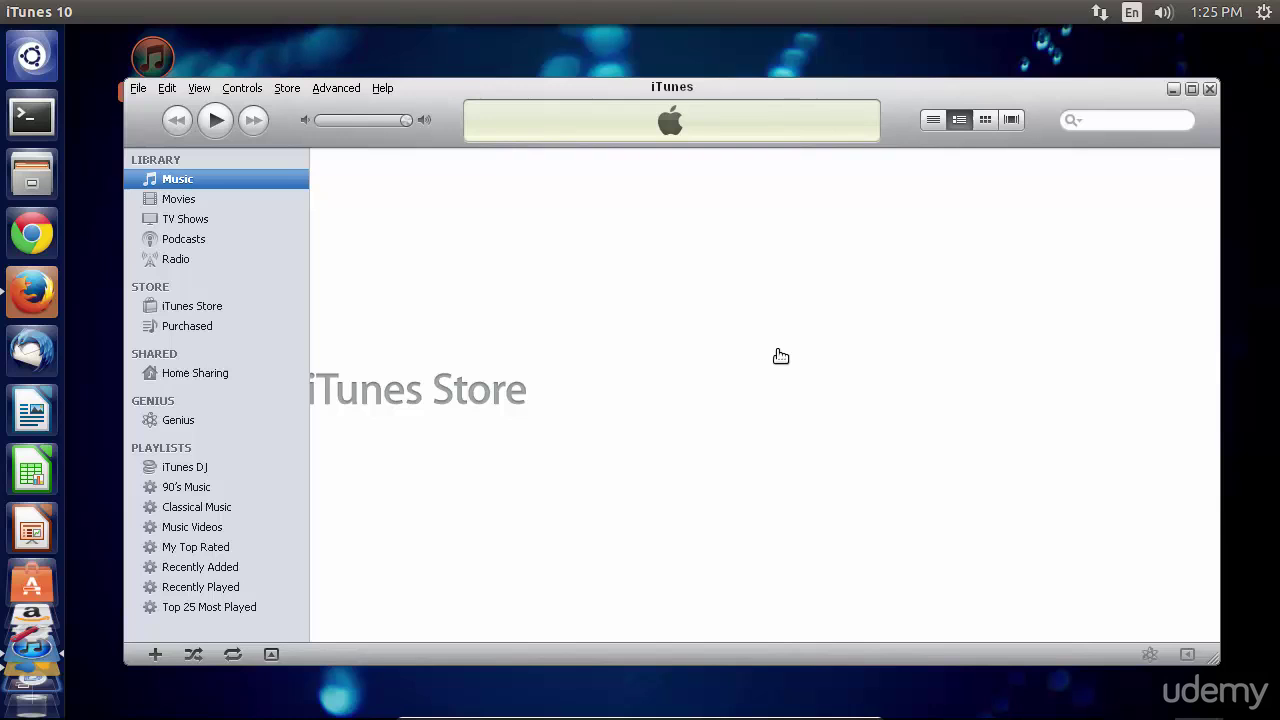
double_click(1058, 95)
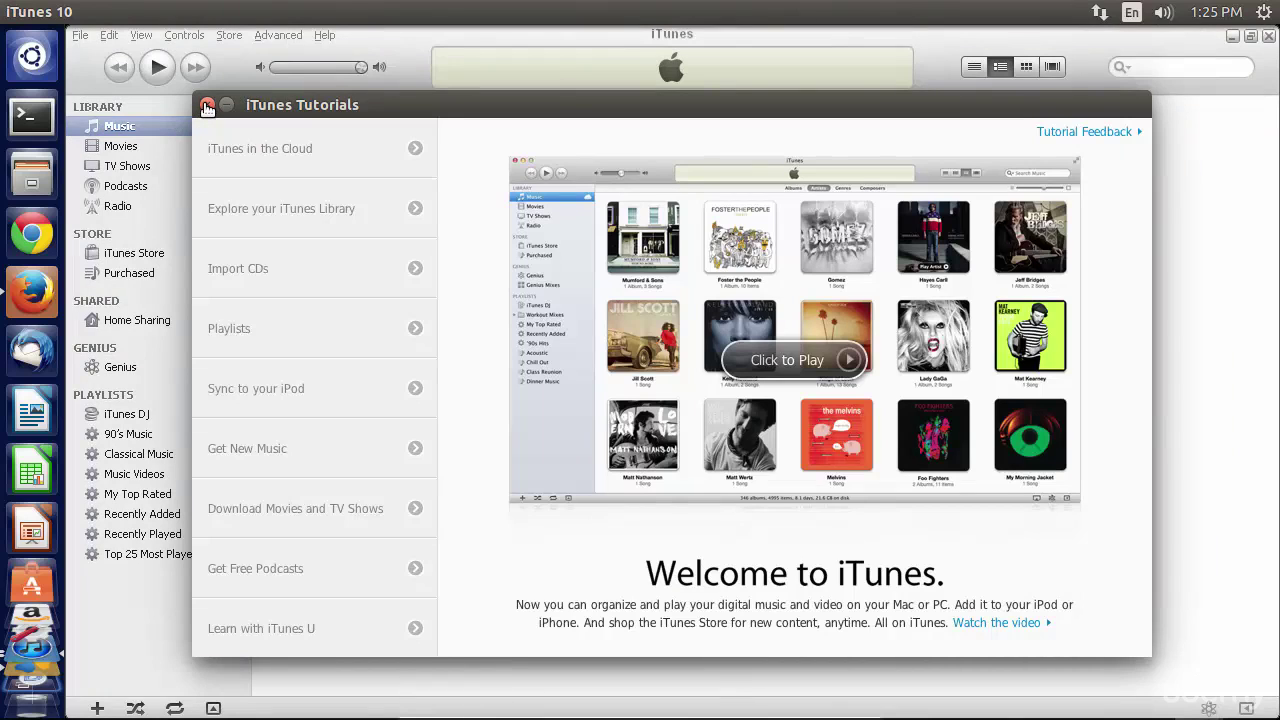
left_click(207, 106)
- Sign in to the iTunes Store with the account's Apple ID e-mail and password
left_click(226, 45)
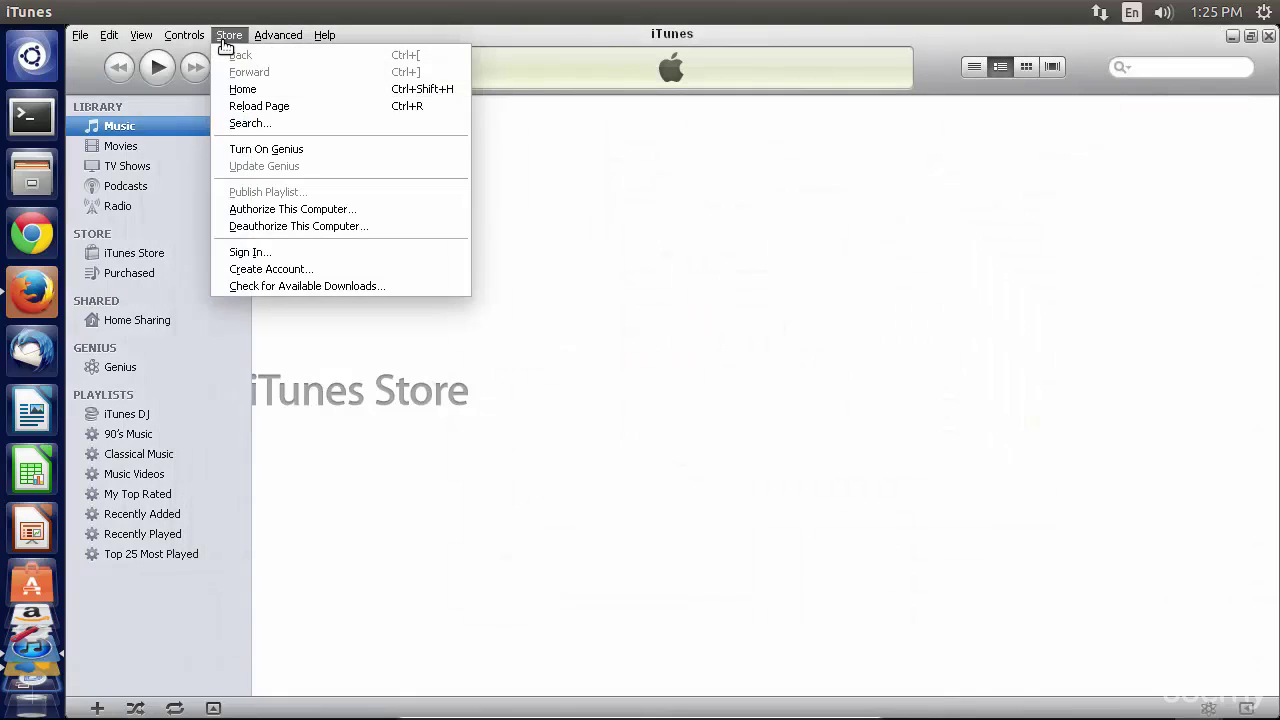
left_click(246, 252)
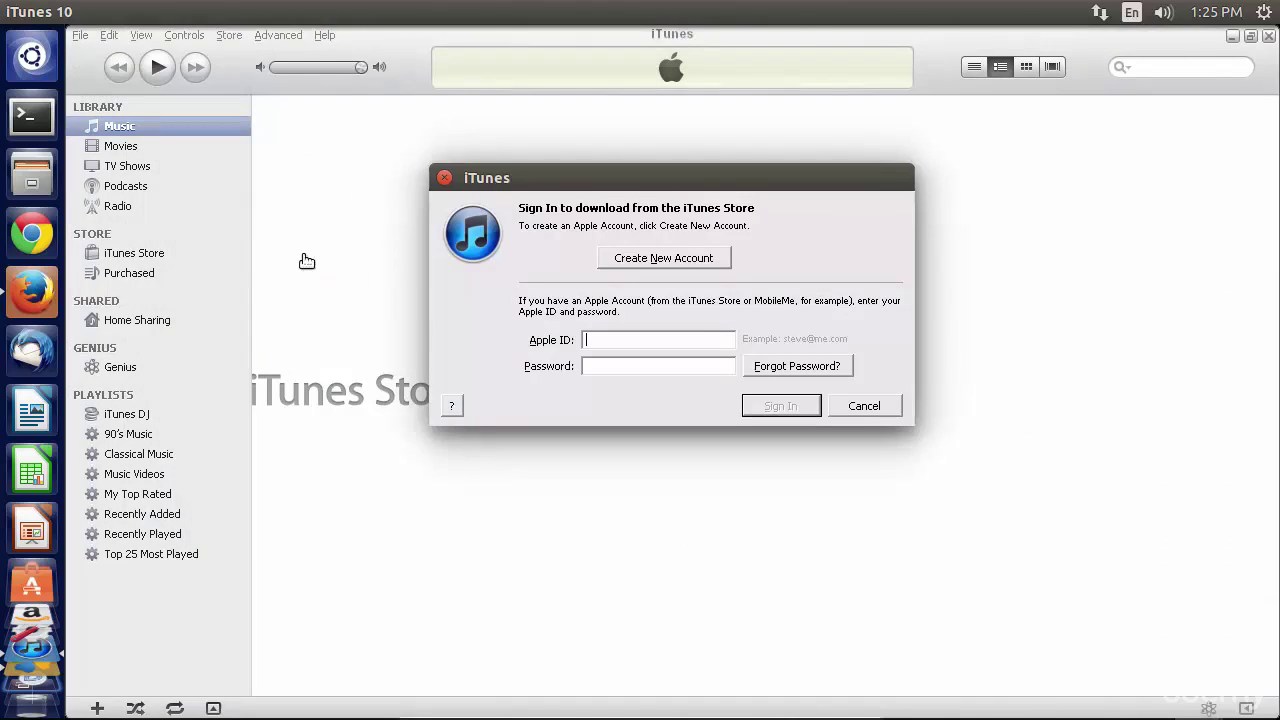
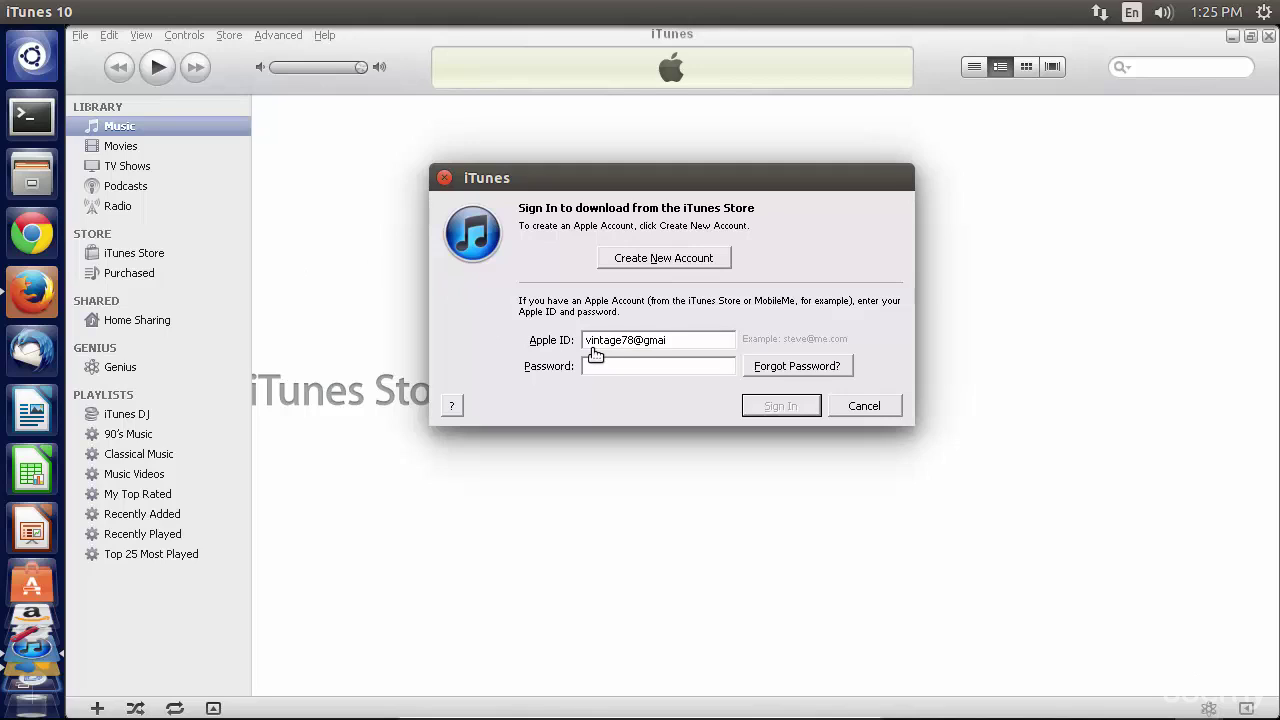
key("Return")
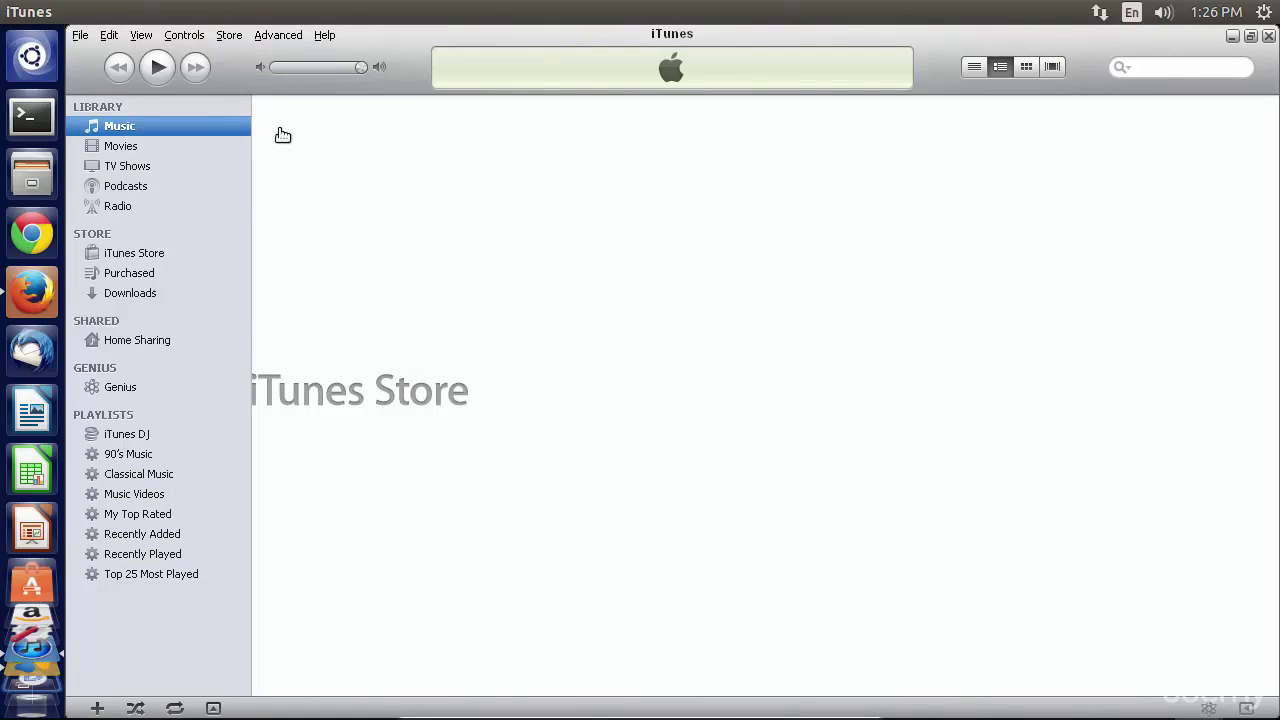
- Authorize this computer with the account password and close the already-authorized notice
left_click(238, 36)
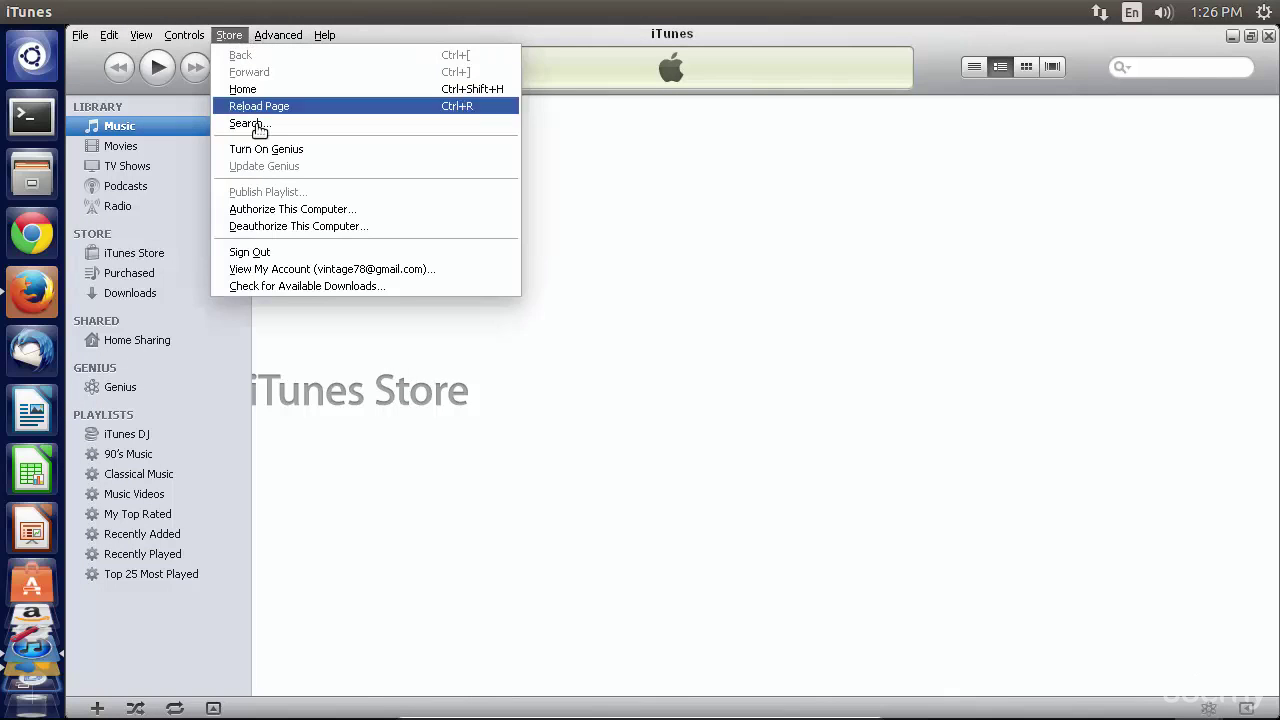
left_click(282, 210)
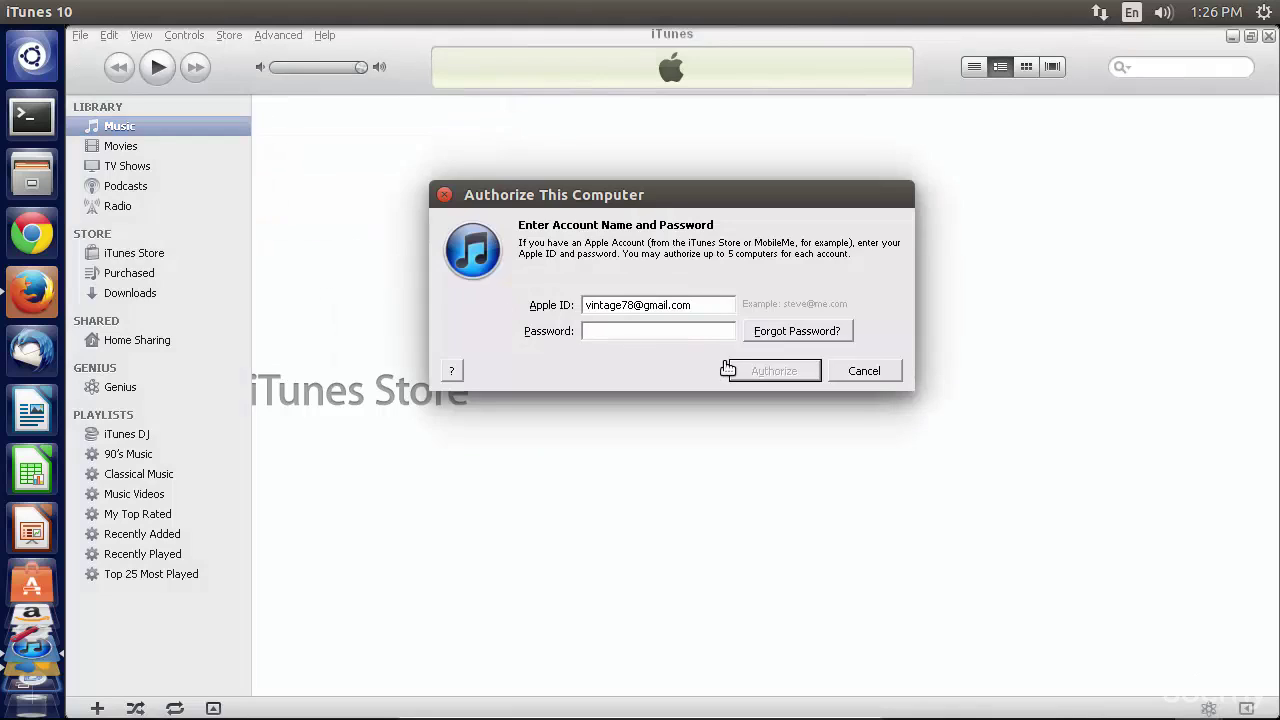
type("*********")
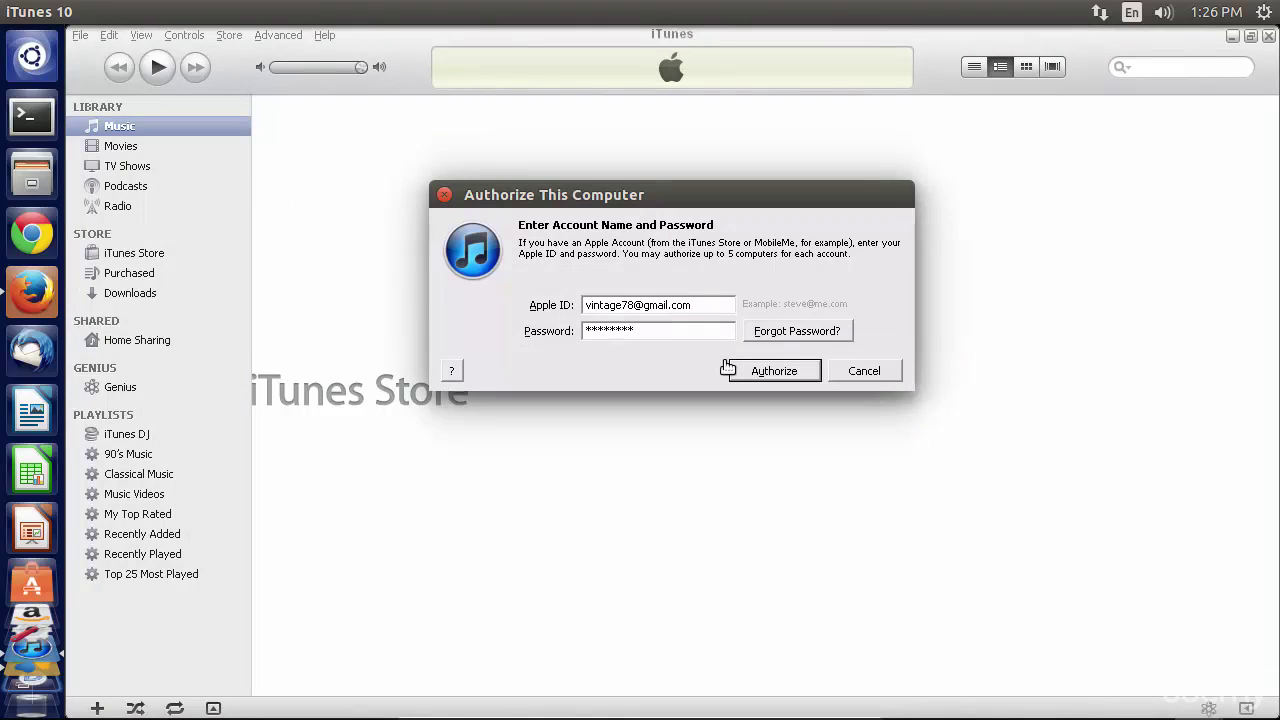
left_click(730, 370)
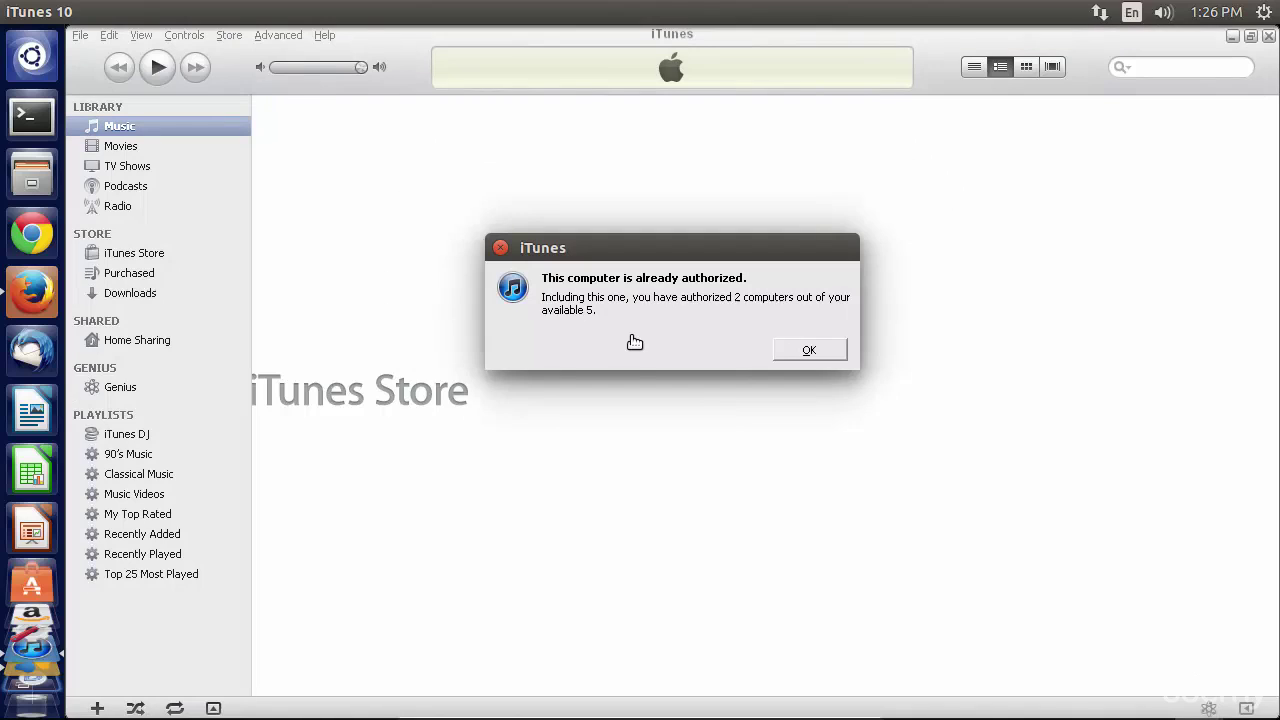
left_click(809, 354)
left_click(809, 354)
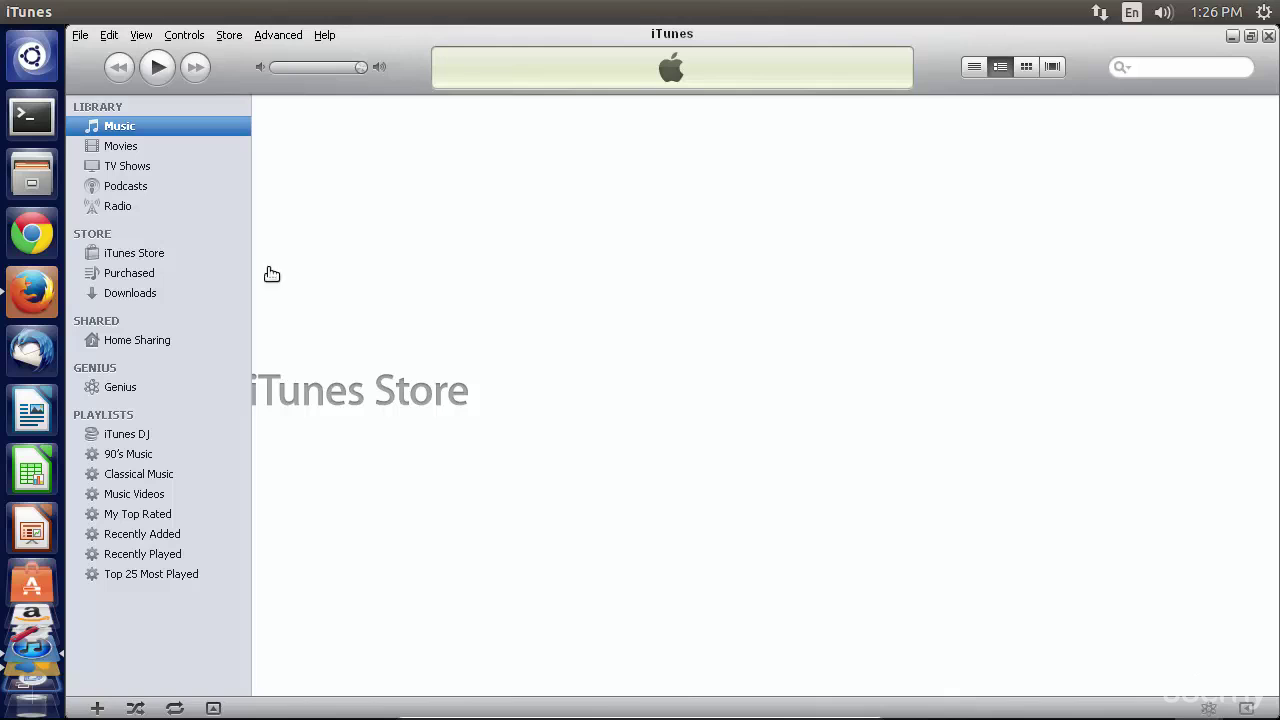
- Show the Purchased playlist, silence its info message for good, and go to the iTunes Store
left_click(127, 274)
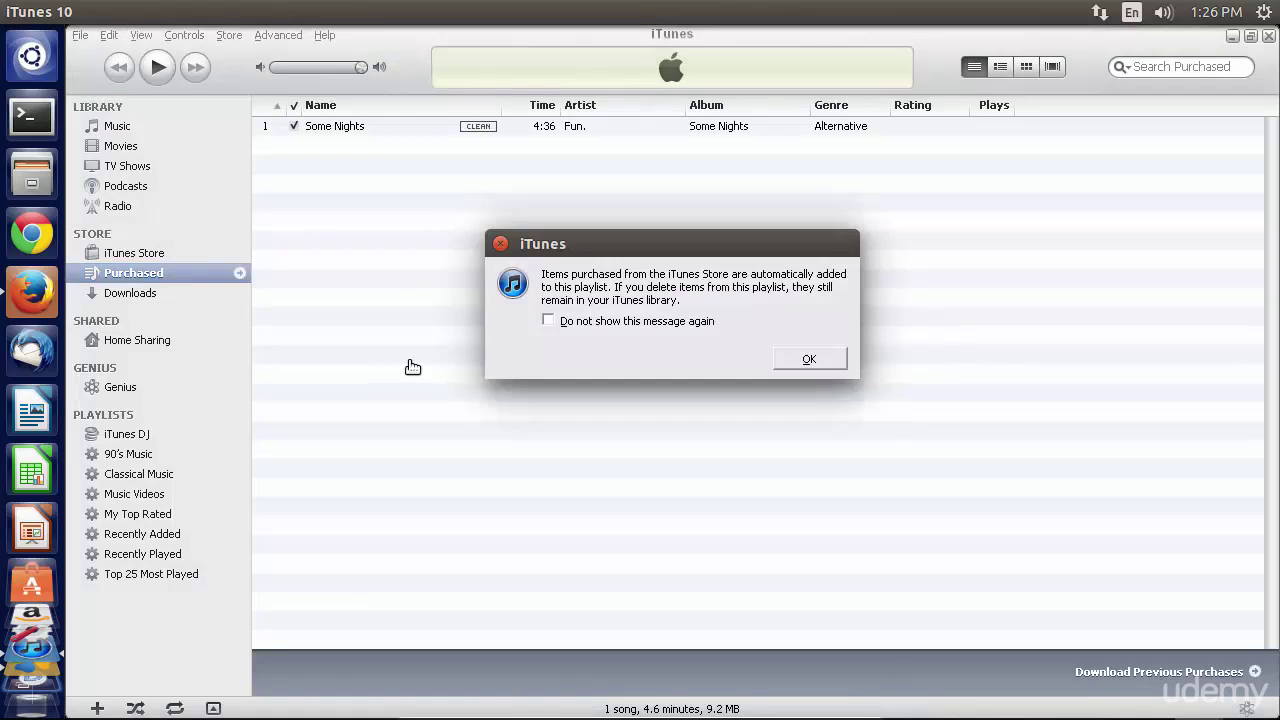
left_click(548, 321)
left_click(809, 359)
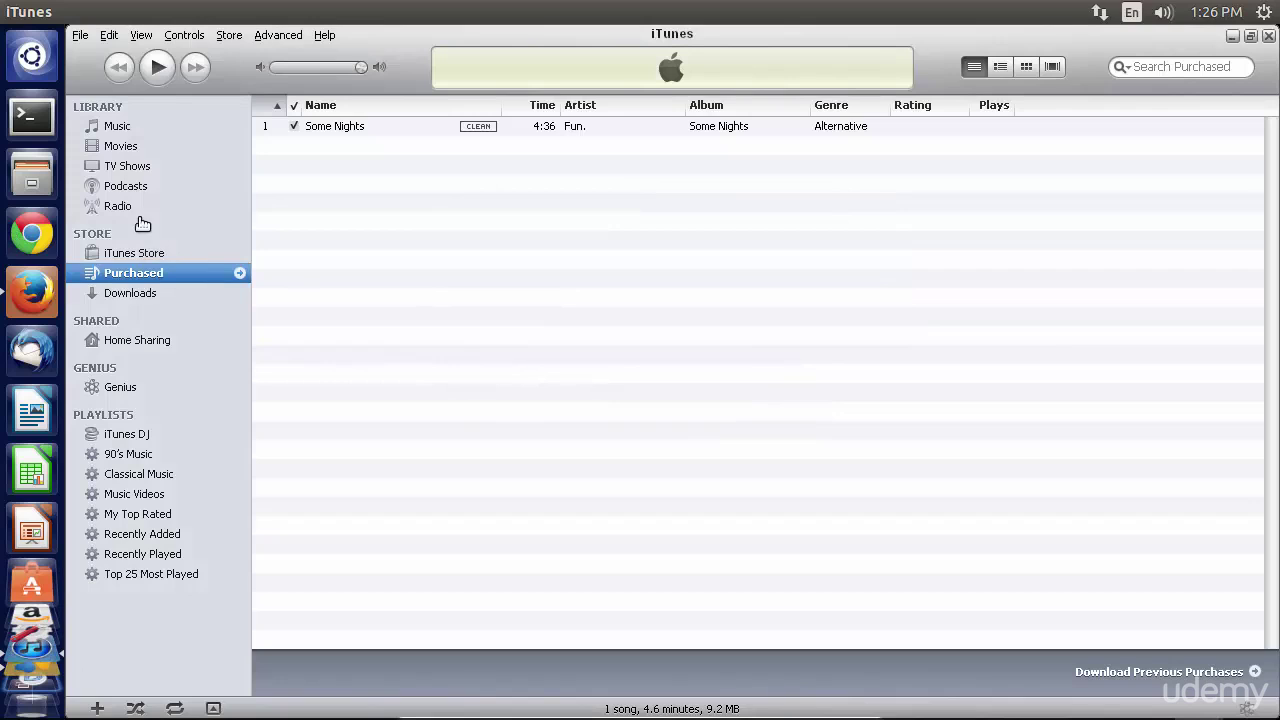
left_click(140, 258)
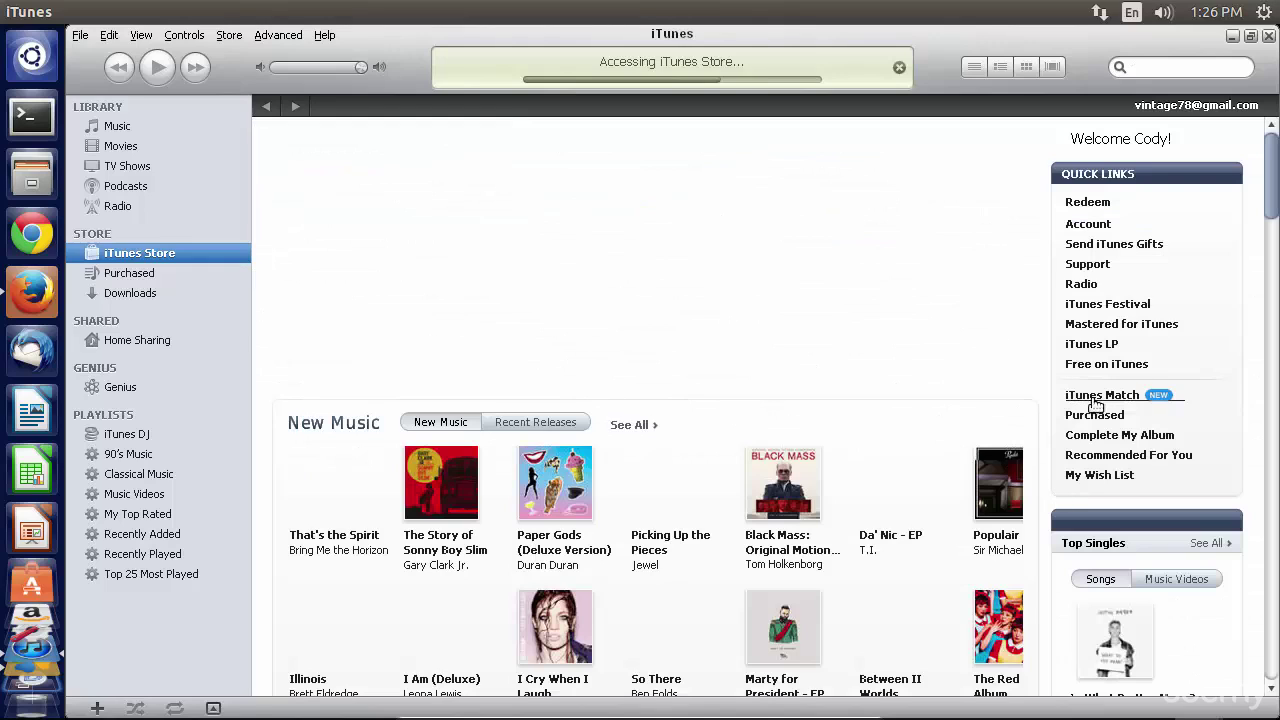
- Open Purchased from the store's Quick Links to list past music purchases
left_click(1108, 423)
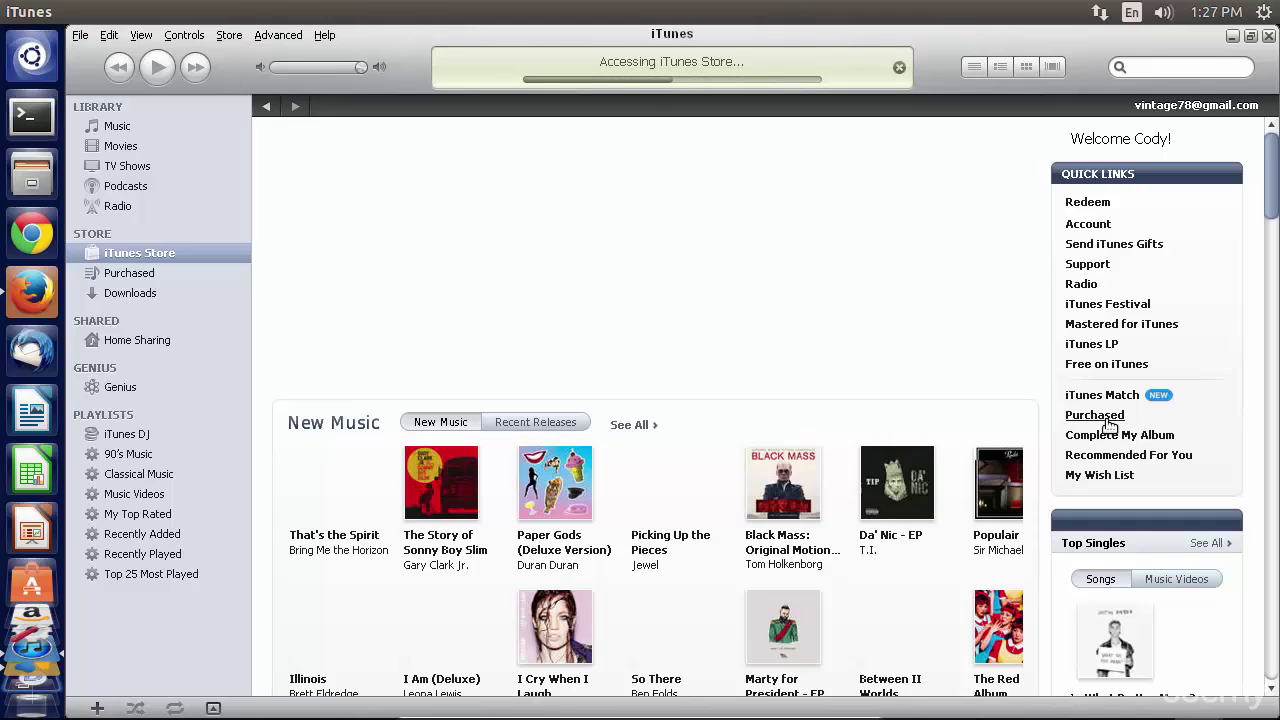
left_click(1100, 415)
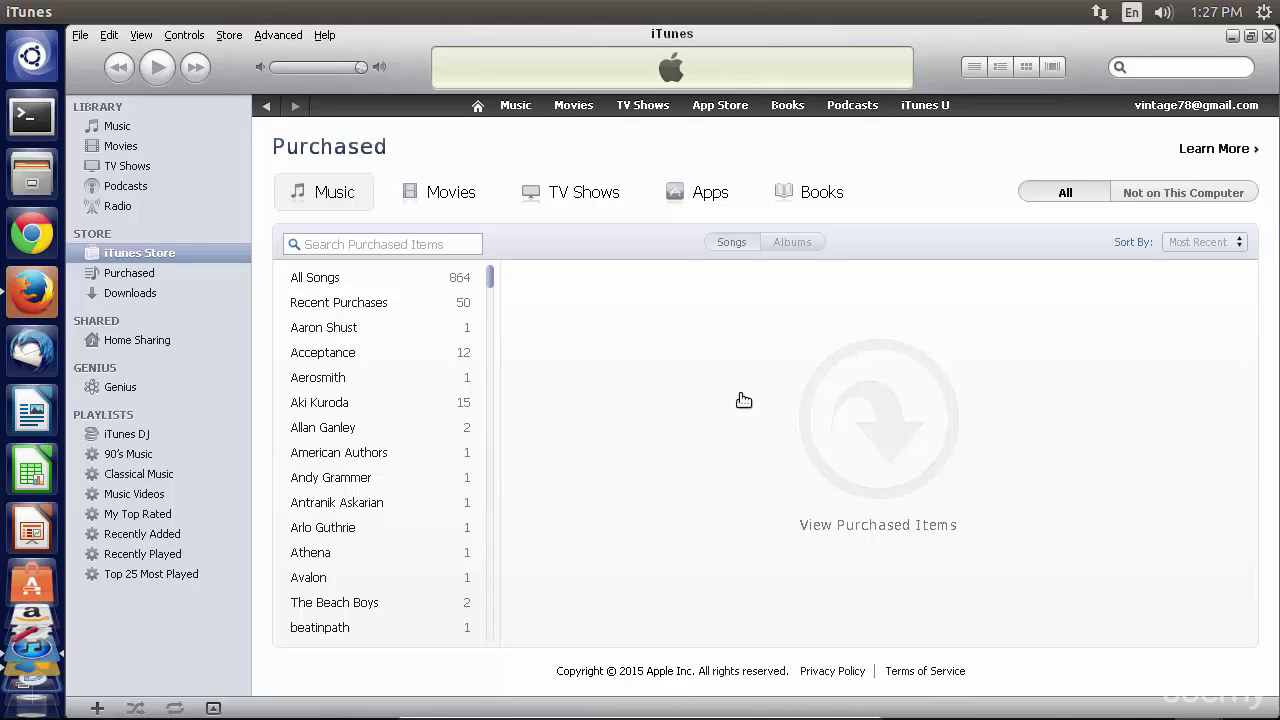
- Download Yellowcard's Make Me So from All Songs and return to the local Purchased playlist
left_click(340, 279)
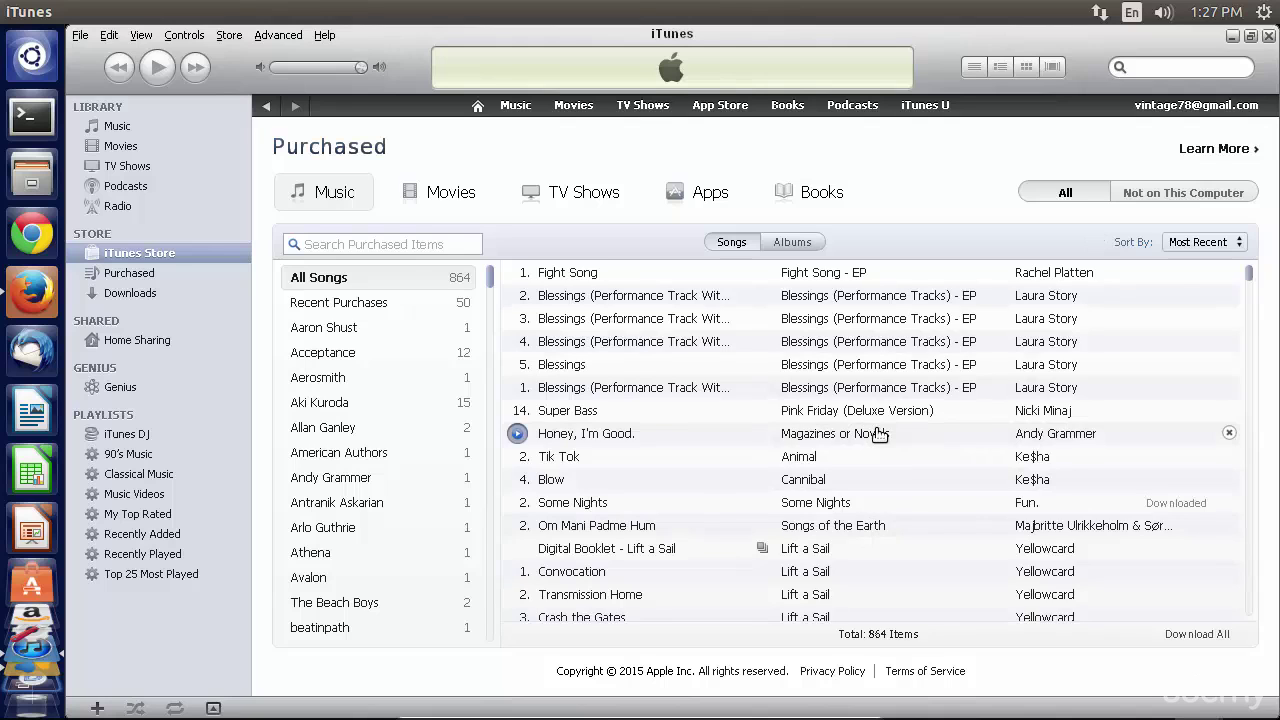
scroll(850, 410, "down", 10)
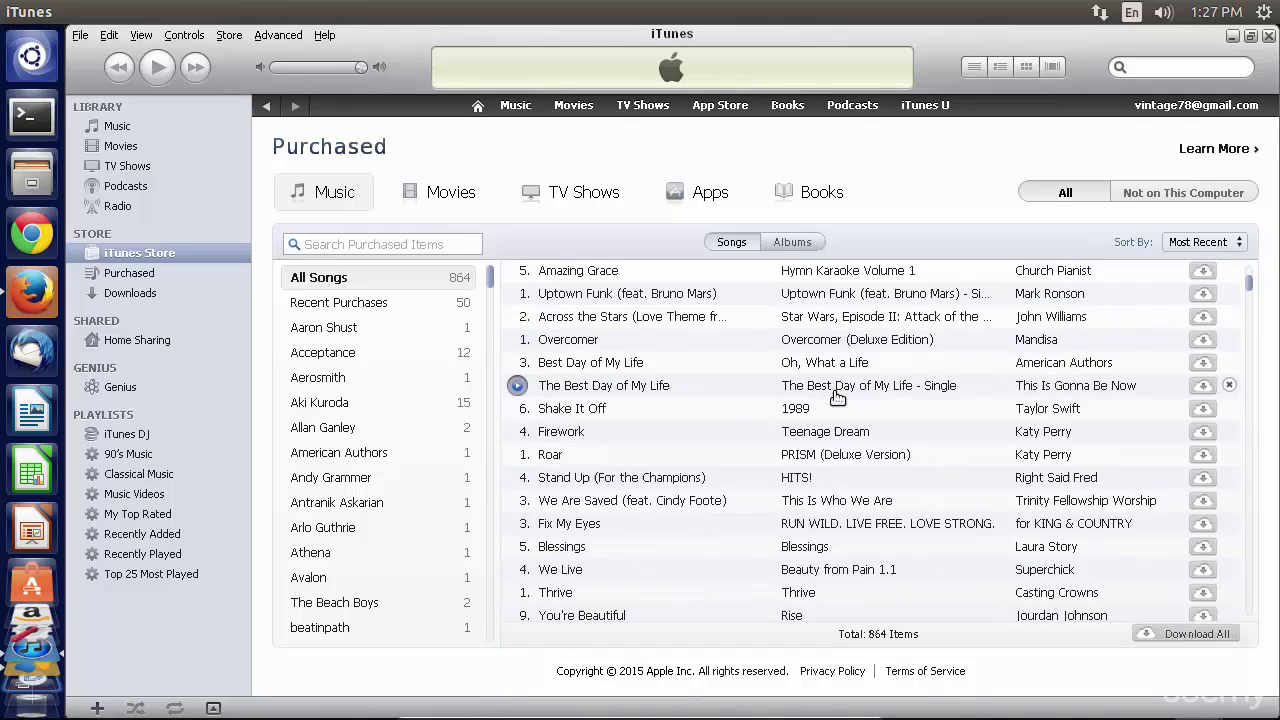
scroll(838, 398, "down", 6)
scroll(829, 424, "down", 4)
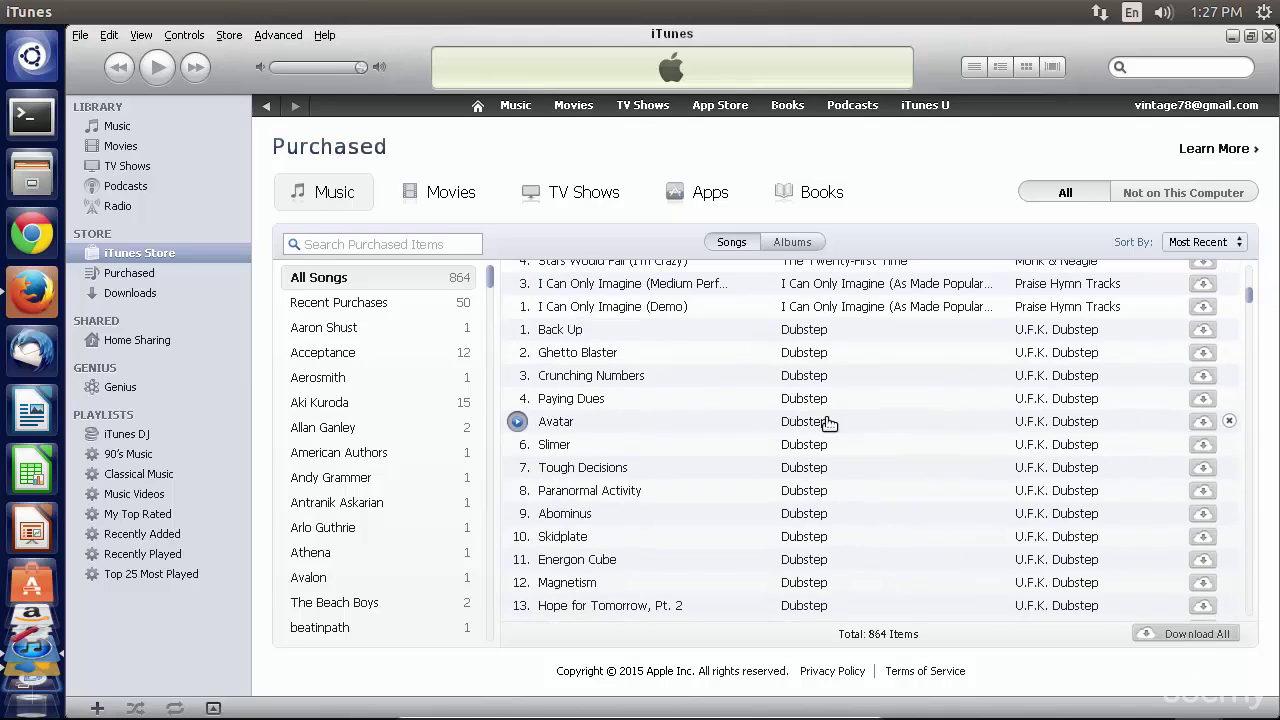
scroll(829, 424, "down", 5)
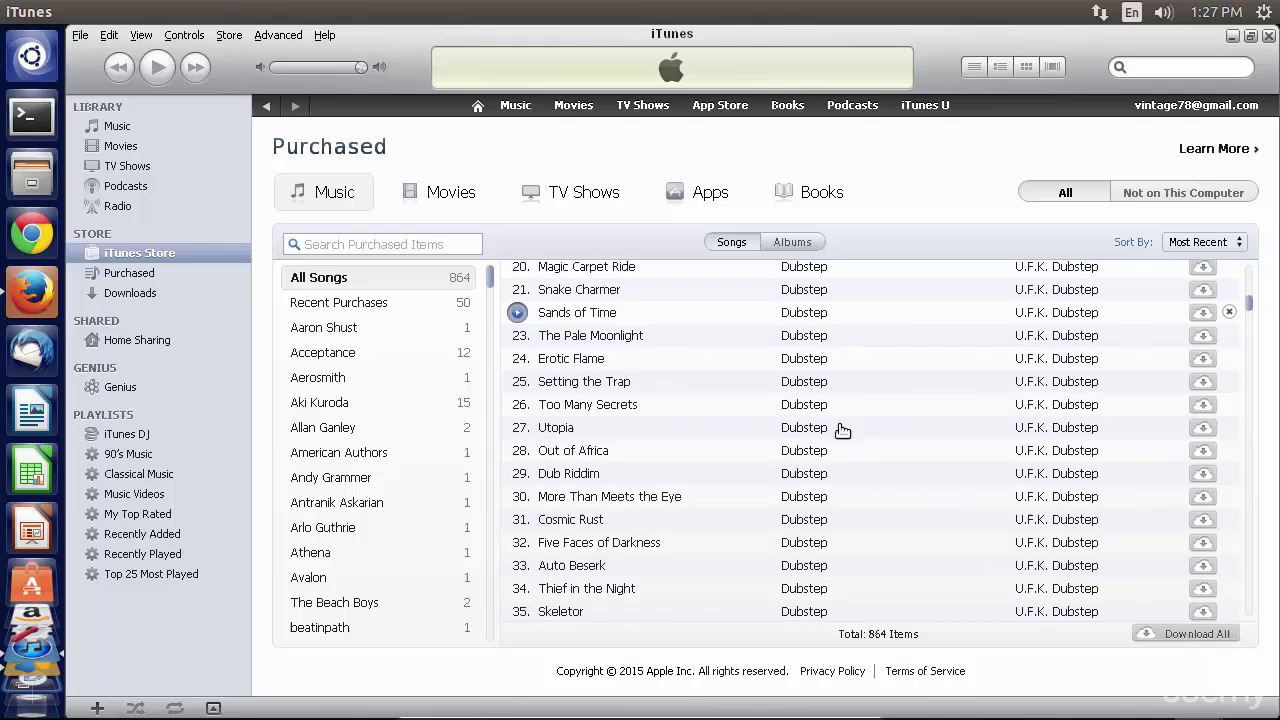
scroll(822, 437, "up", 15)
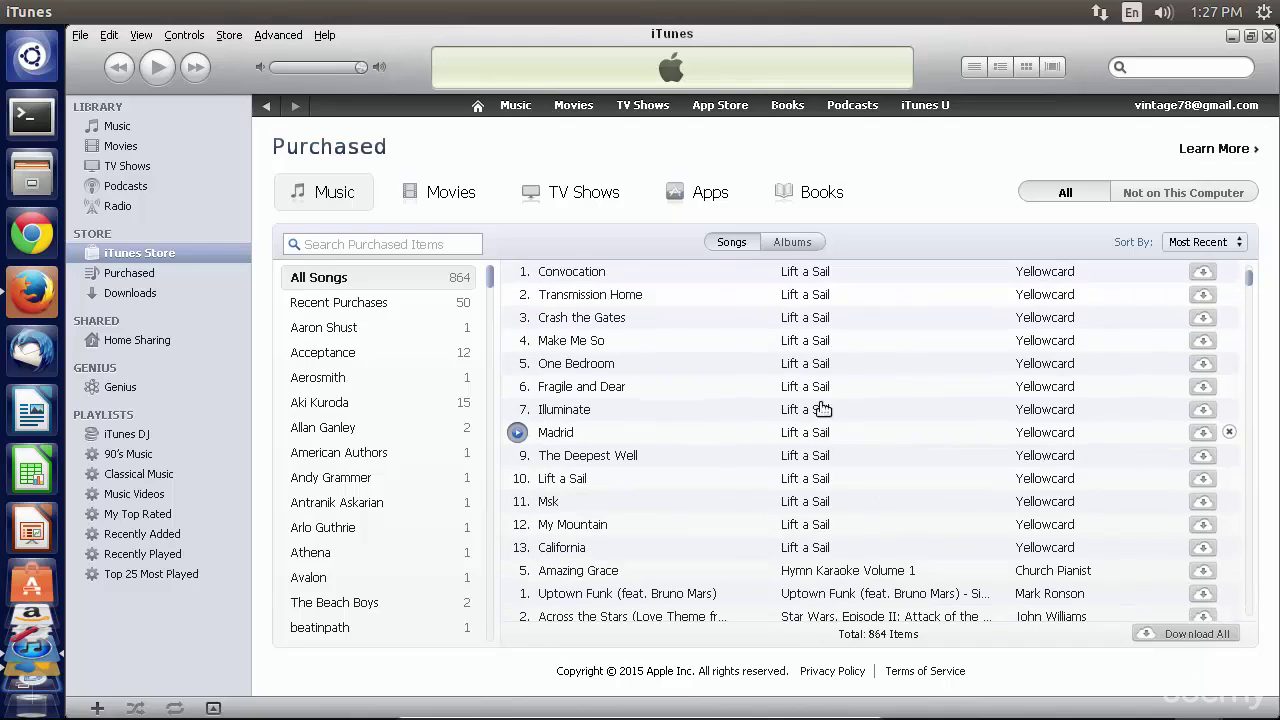
mouse_move(820, 338)
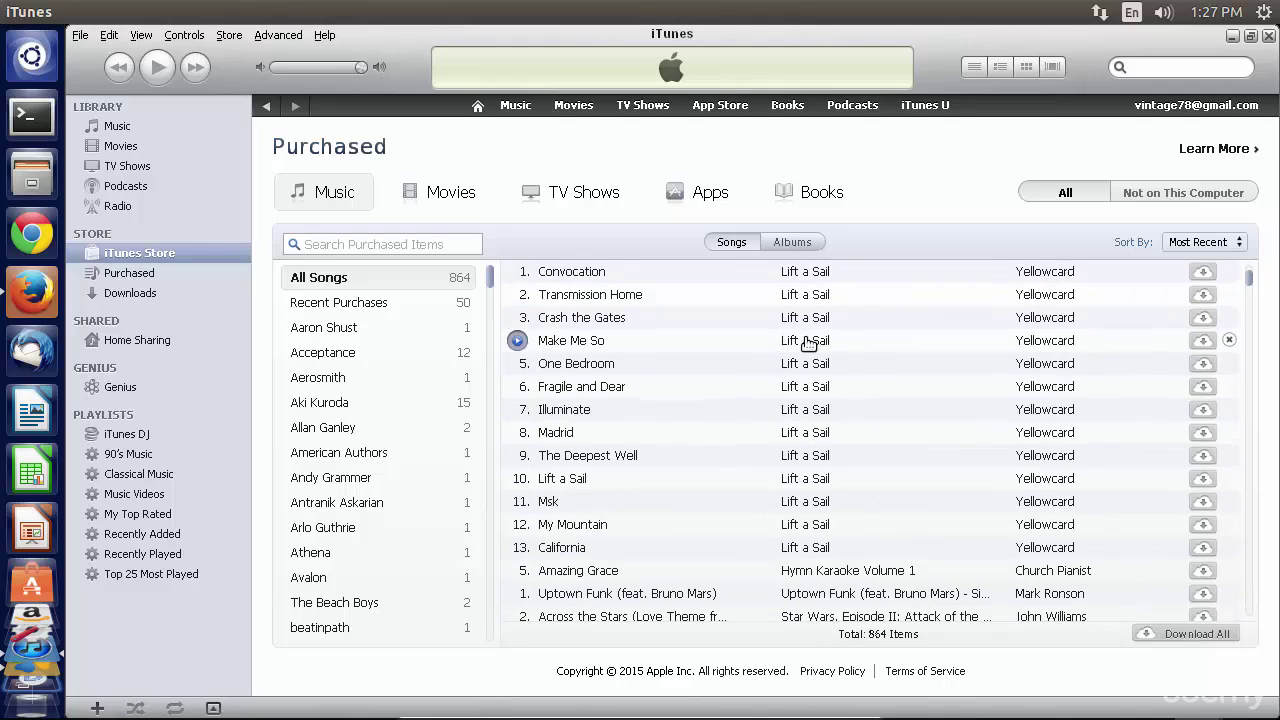
left_click(1213, 344)
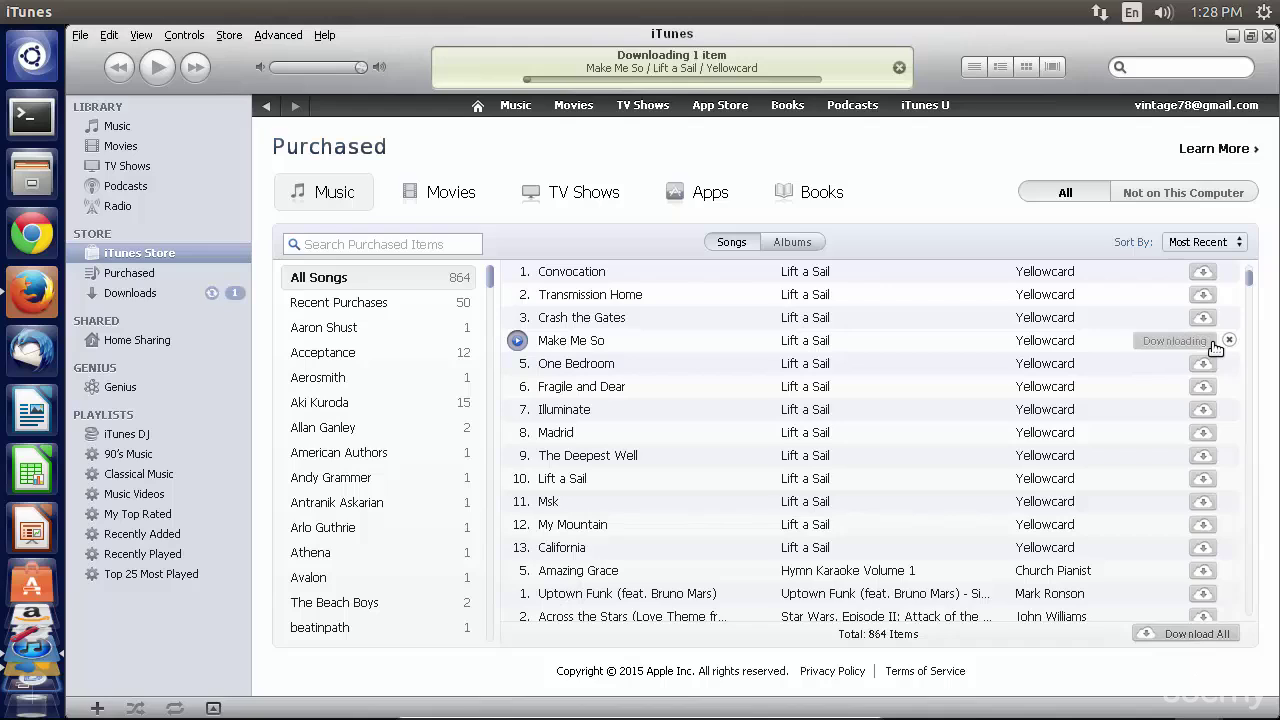
left_click(1203, 362)
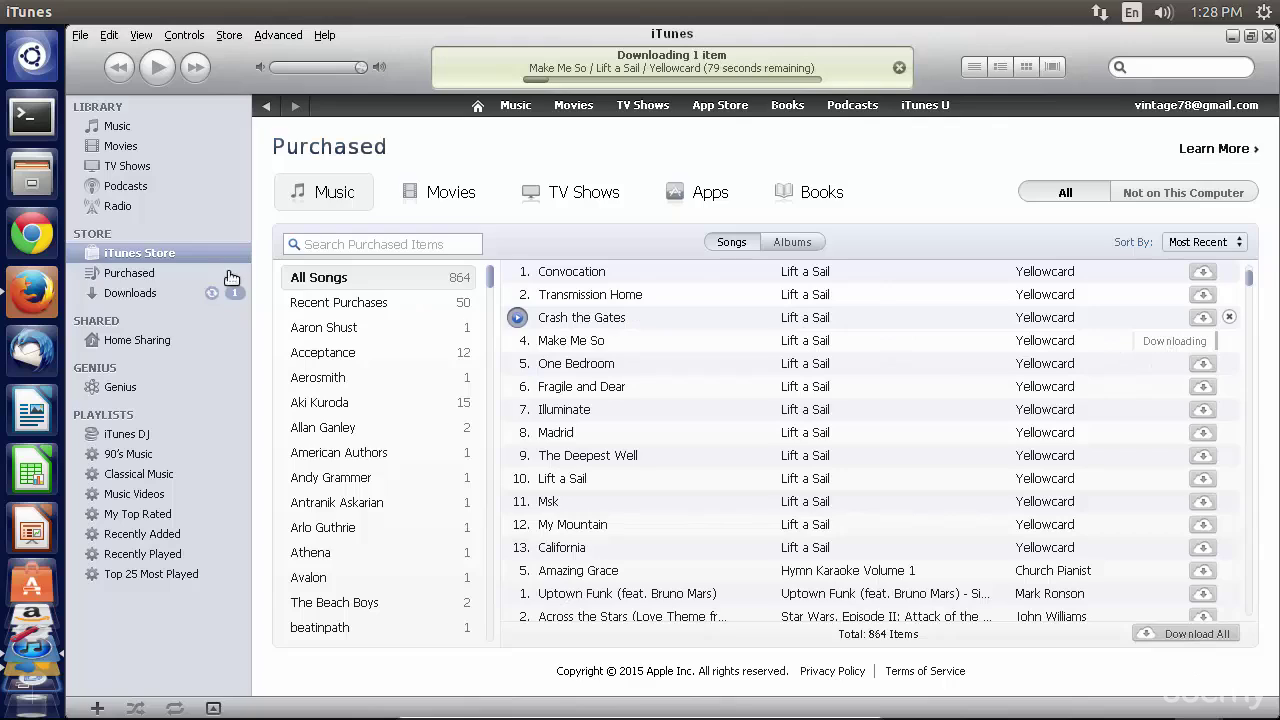
left_click(163, 273)
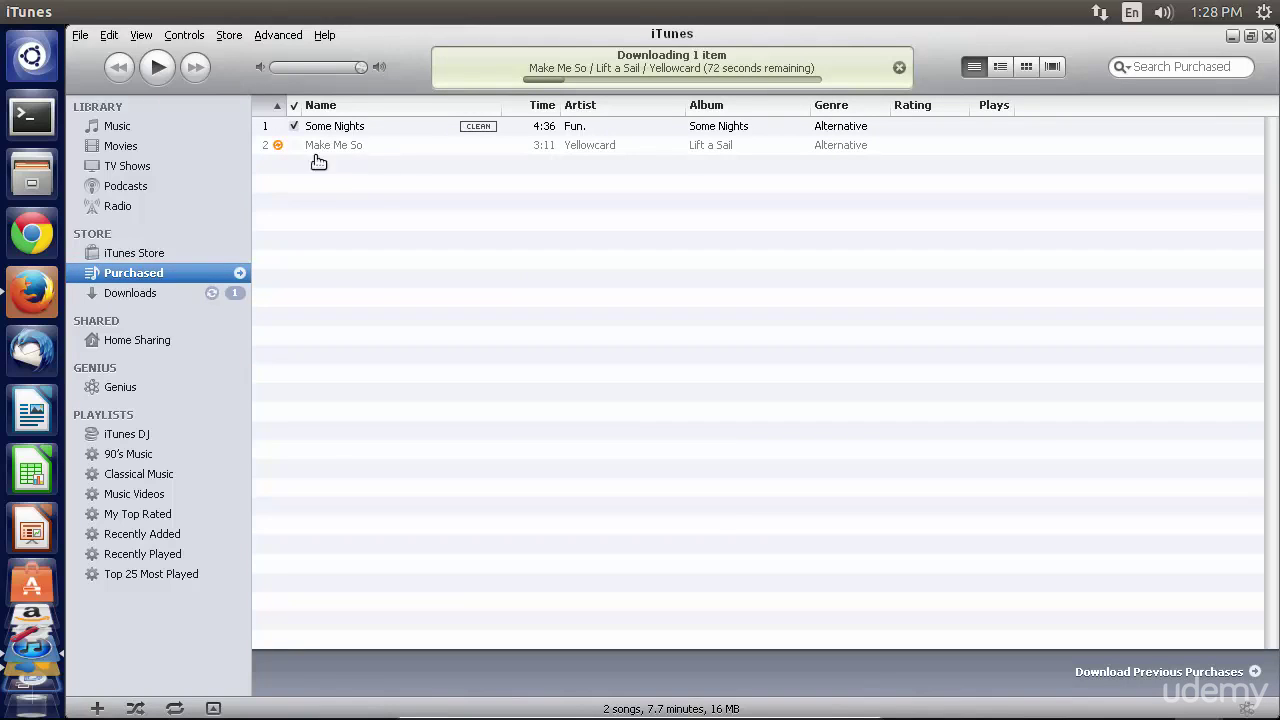
- Play Some Nights by Fun. briefly, then pause it at 0:13
left_click(348, 127)
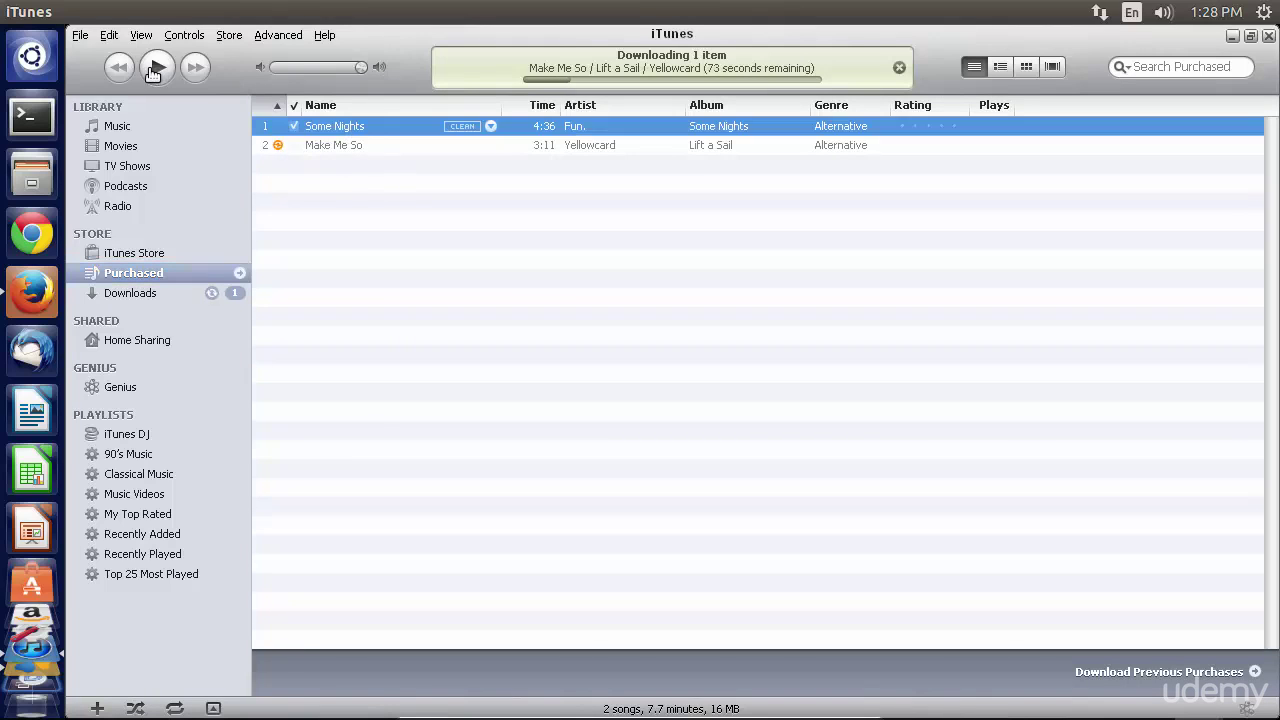
left_click(155, 68)
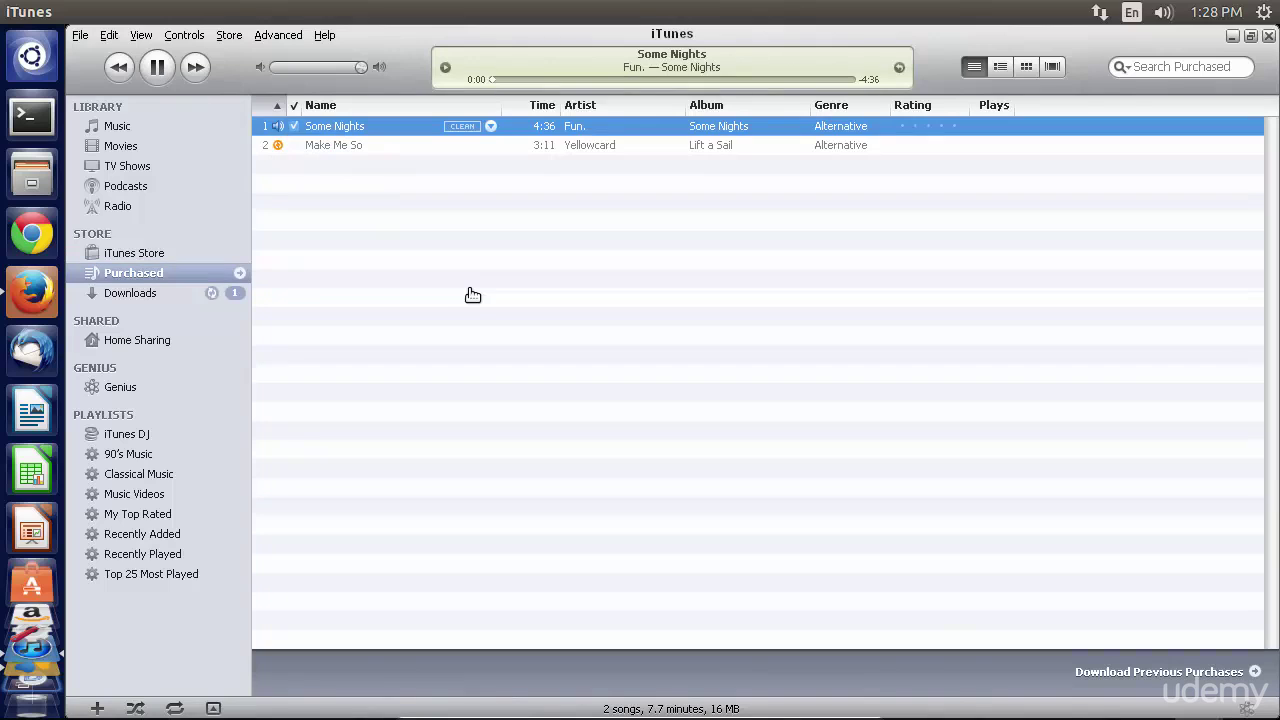
left_click(160, 70)
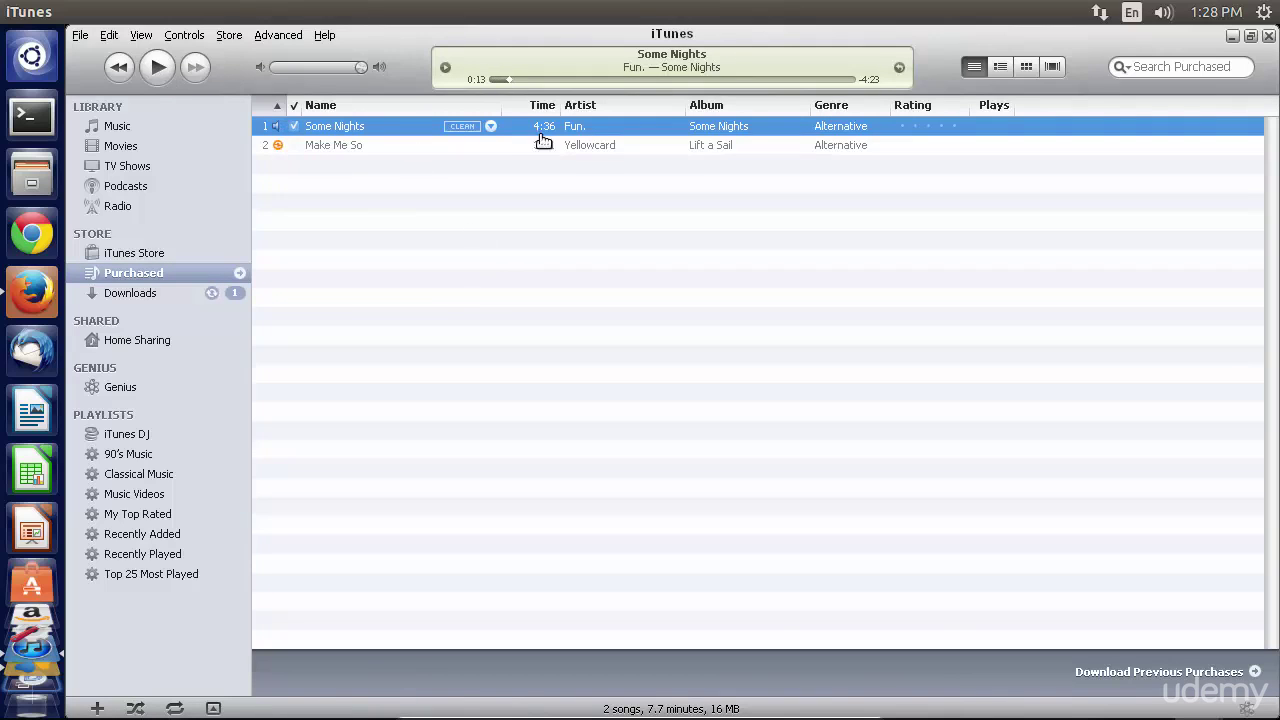
left_click(110, 35)
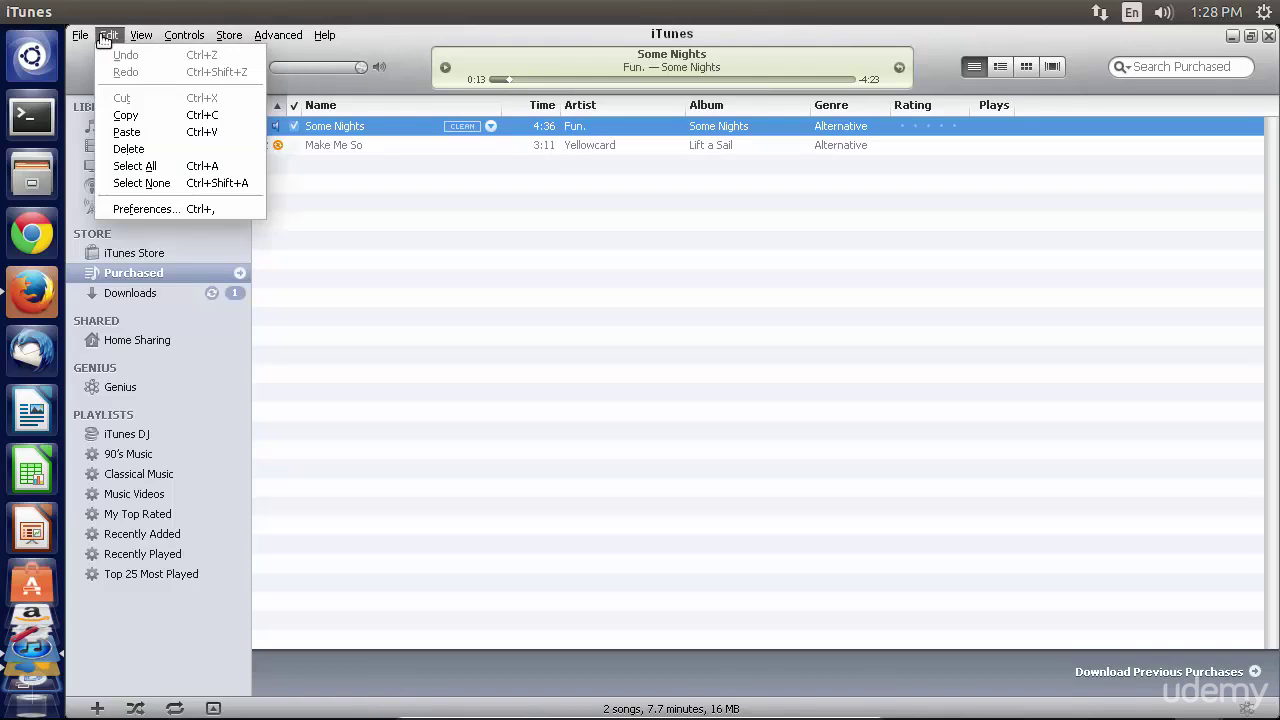
- Set Import Using to MP3 Encoder at High Quality (160 kbps) and save the preferences
left_click(137, 214)
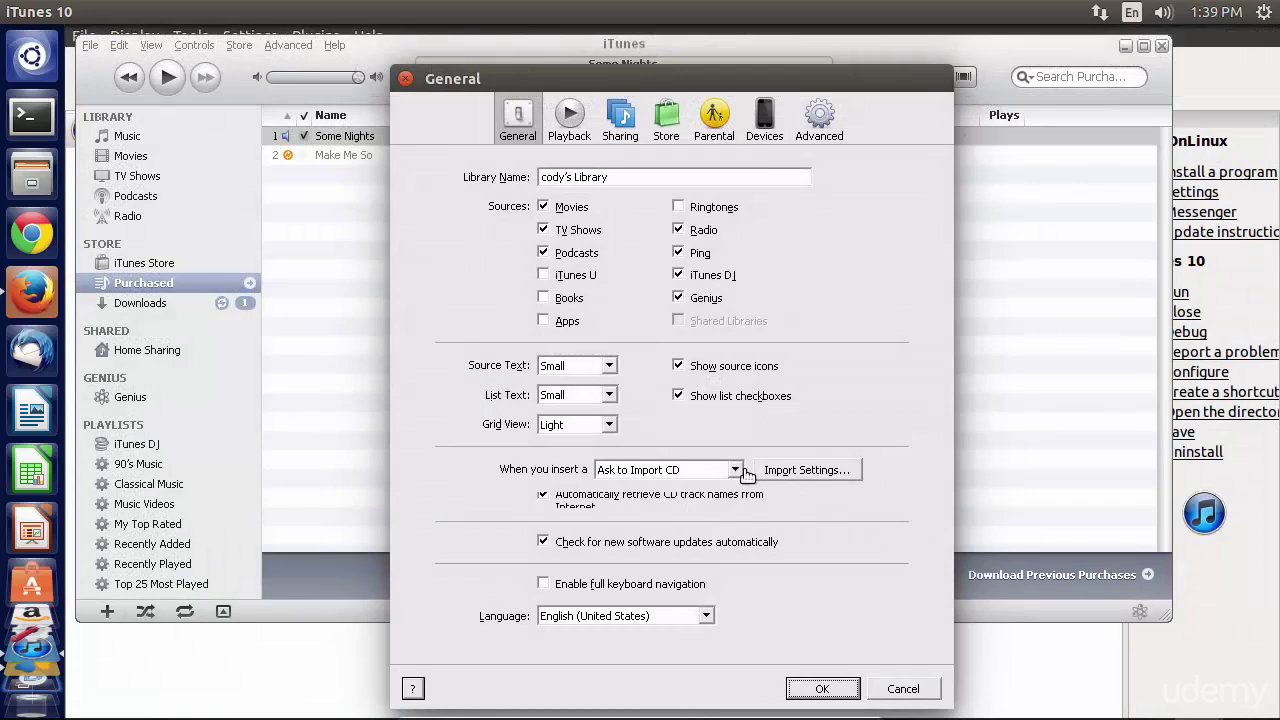
left_click(796, 470)
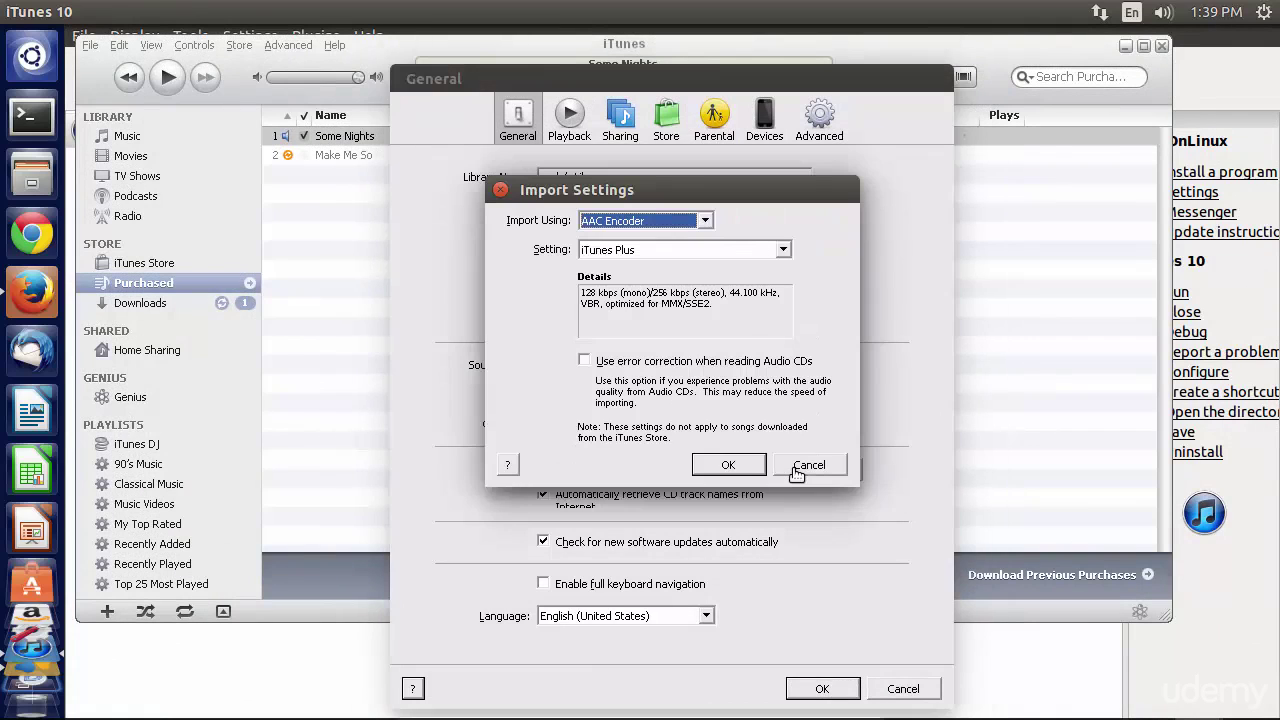
left_click(705, 222)
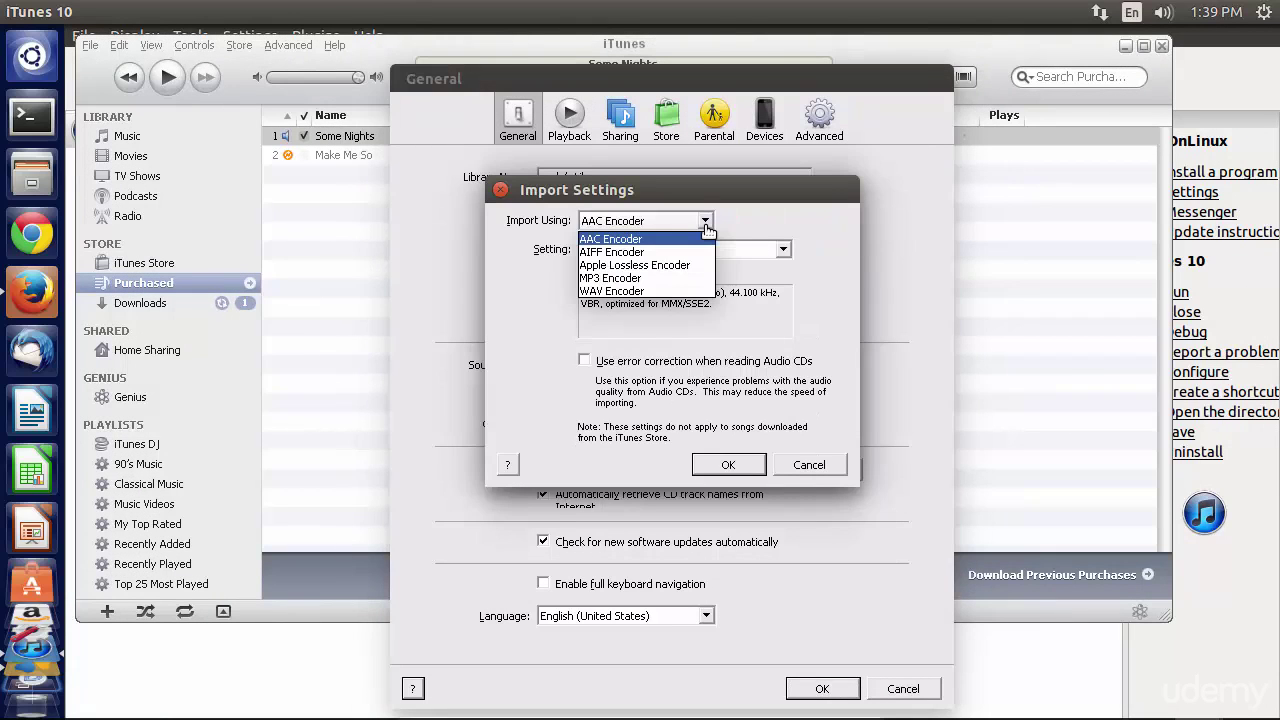
left_click(652, 278)
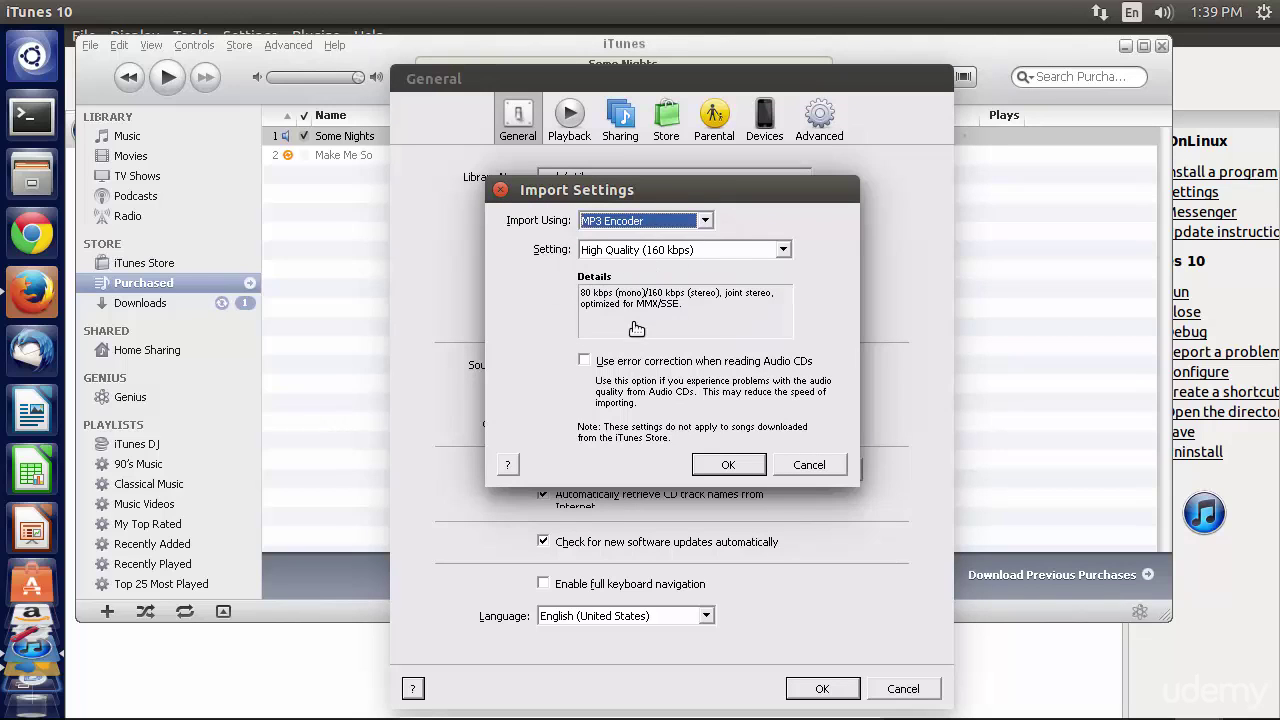
left_click(710, 257)
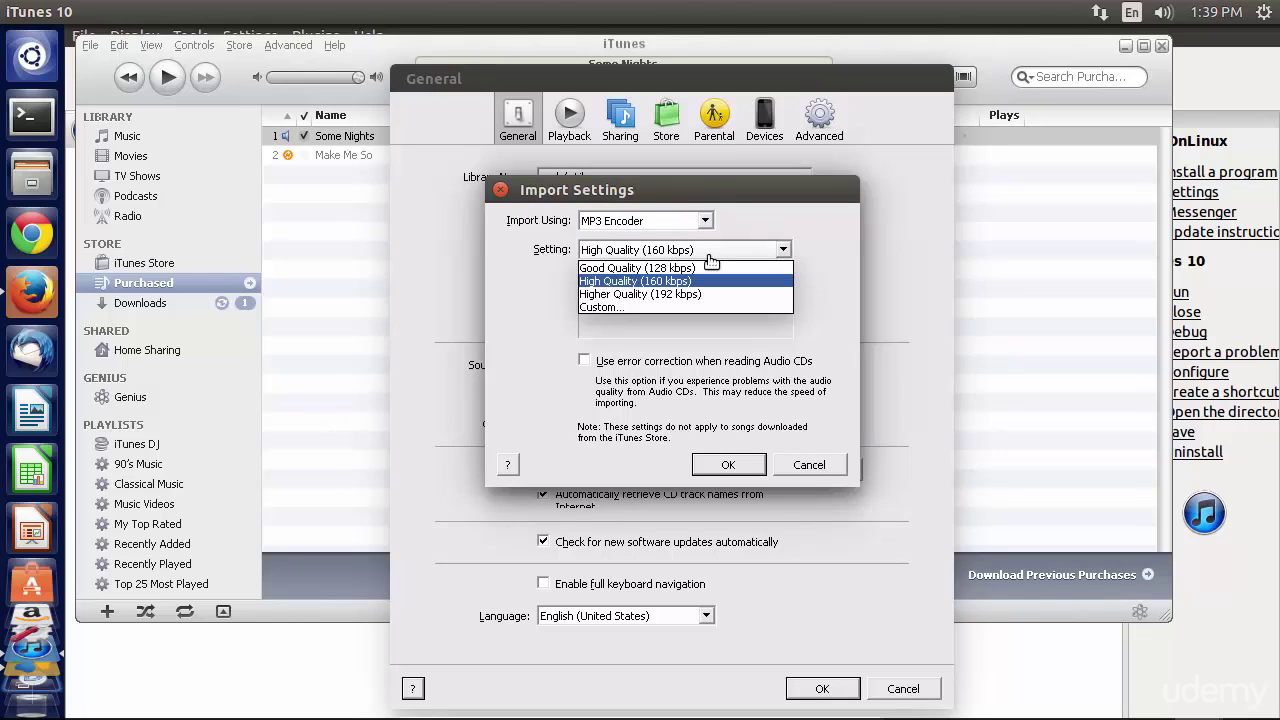
left_click(814, 254)
left_click(729, 466)
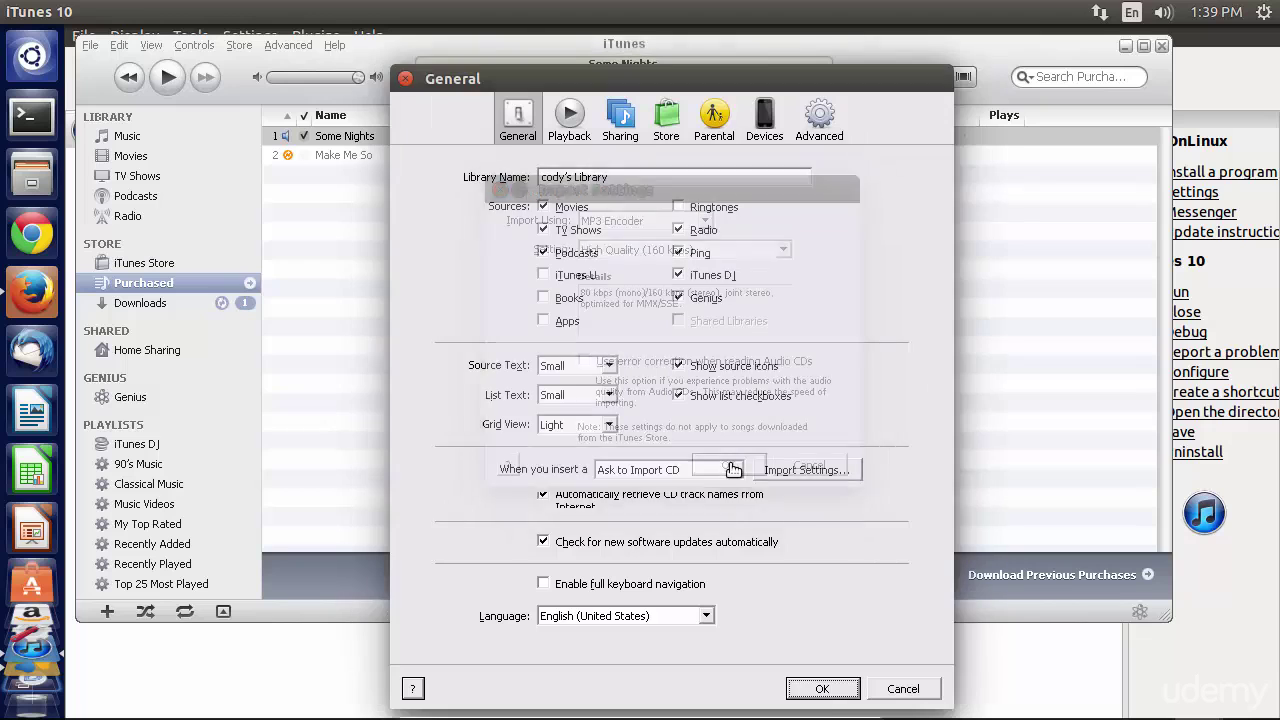
left_click(822, 688)
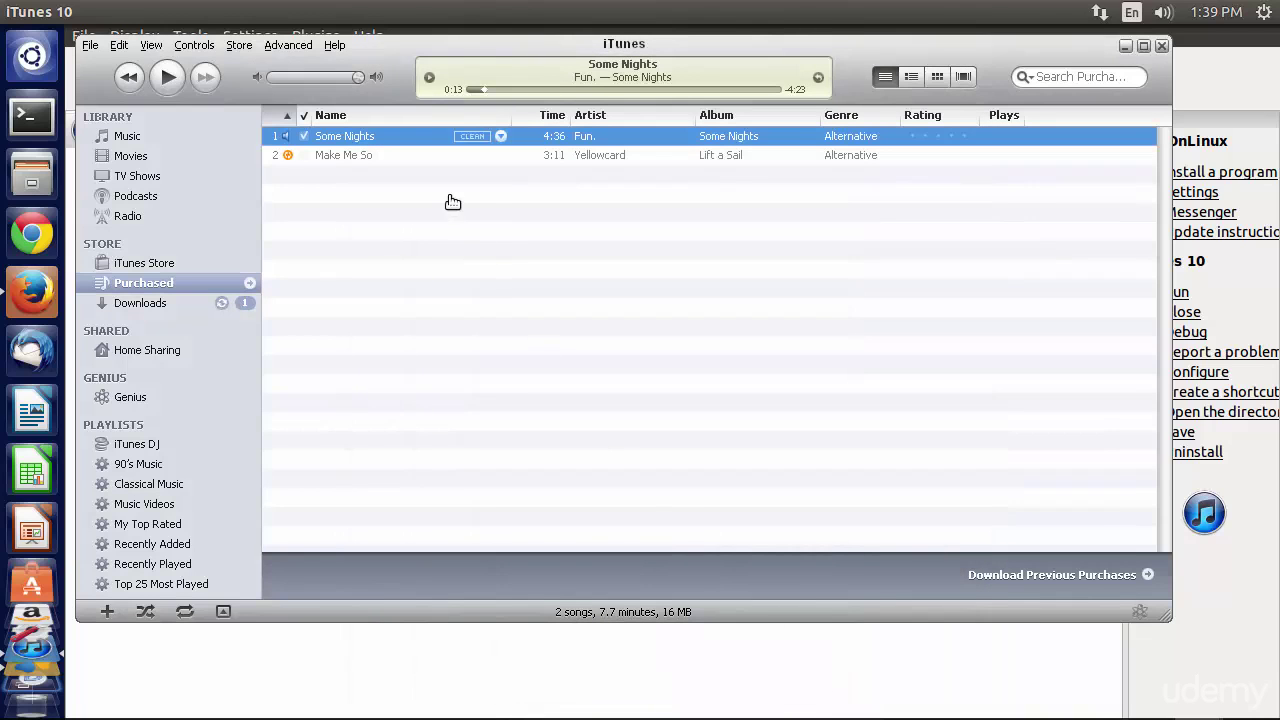
- Create an MP3 version of Some Nights from its context menu
right_click(622, 143)
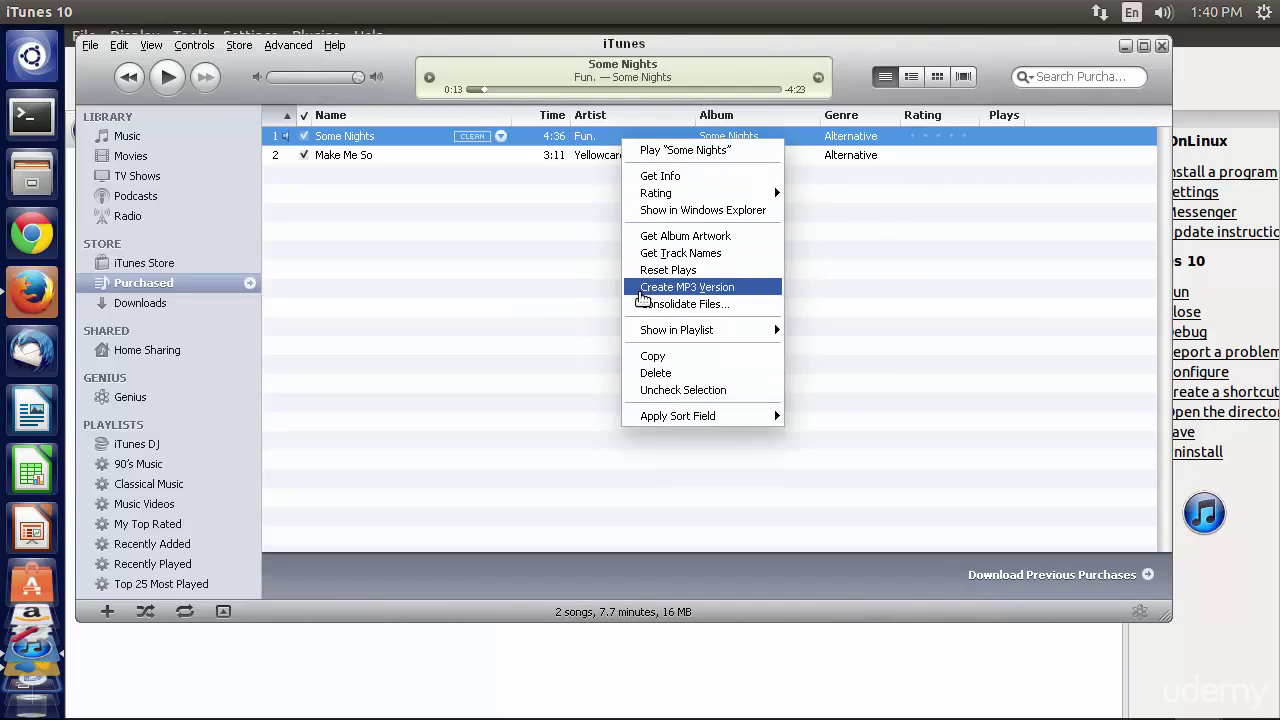
left_click(643, 287)
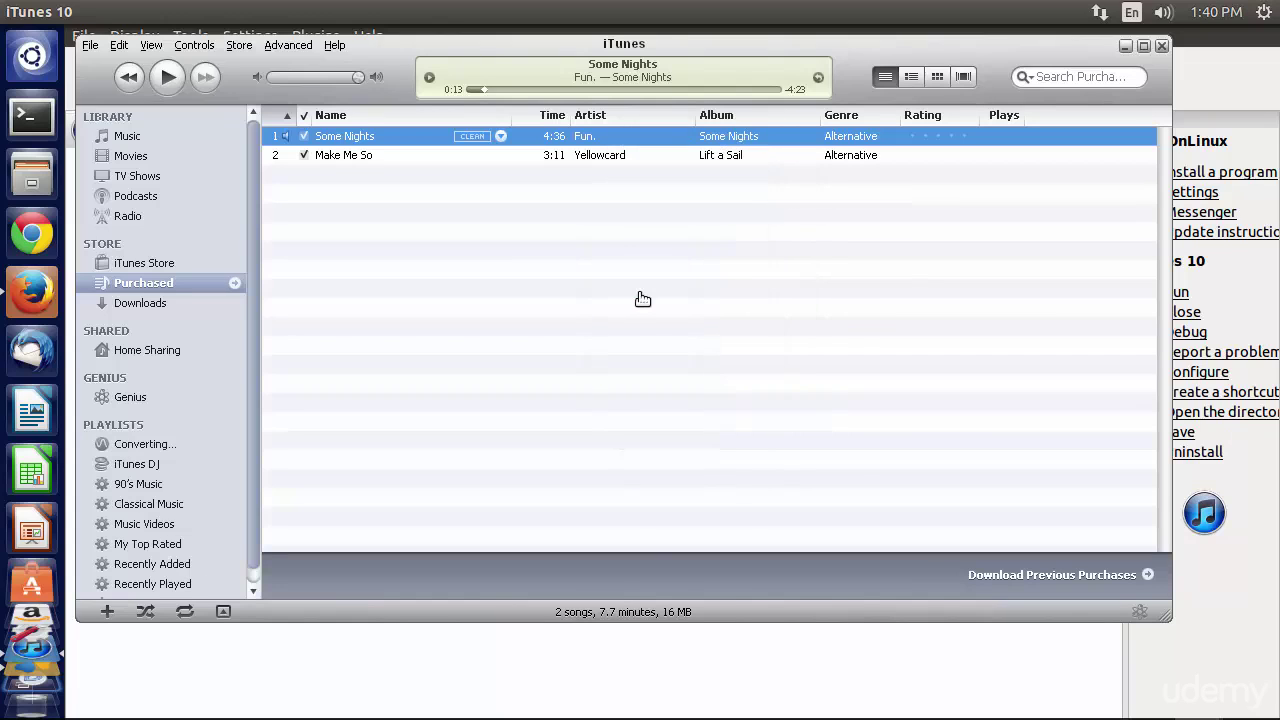